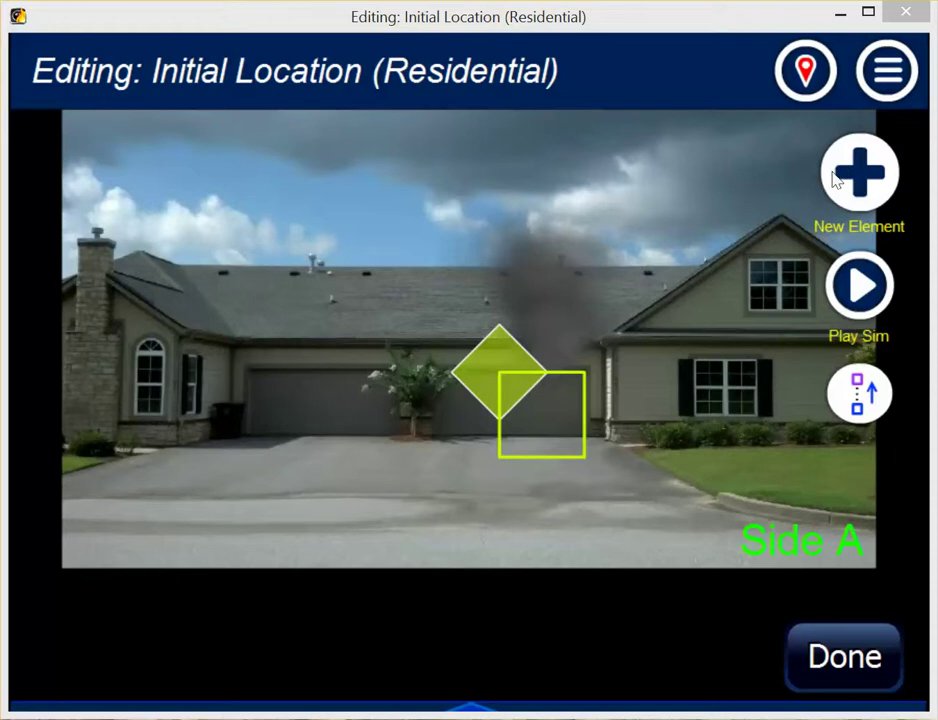
Step: Add a Frame Front flame from the All Fire elements to the residential scene
{"action": "left_click", "coordinate": [836, 178]}
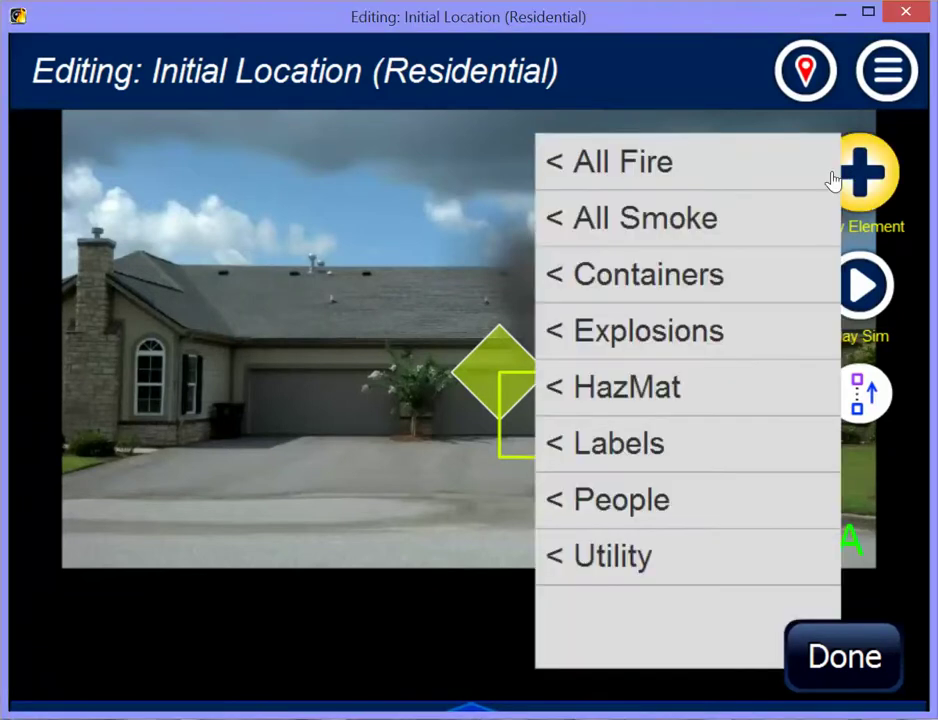
{"action": "left_click", "coordinate": [634, 166]}
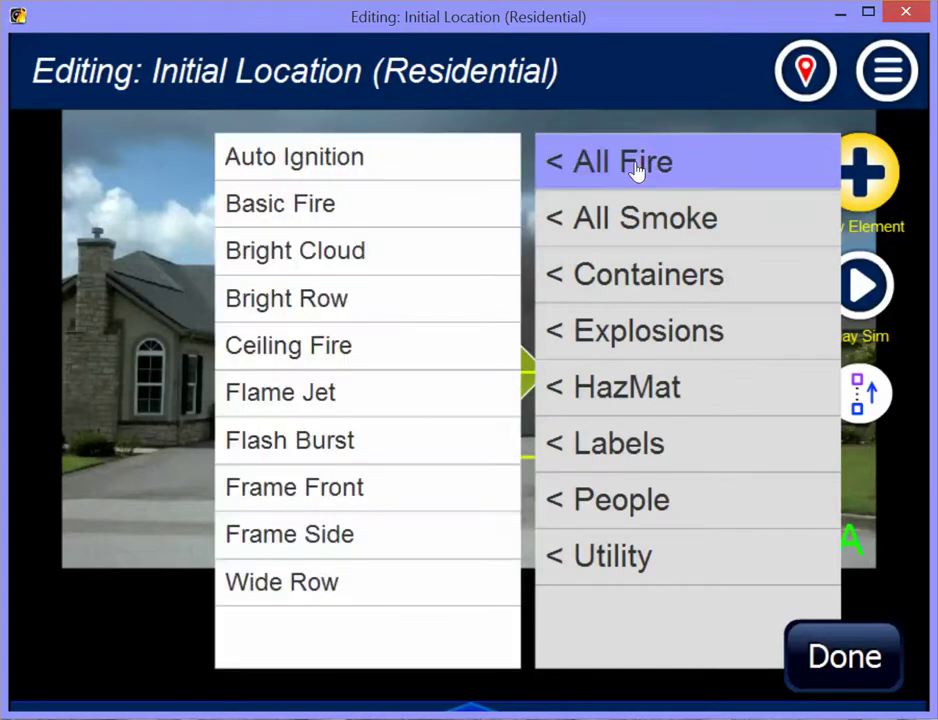
{"action": "left_click", "coordinate": [336, 503]}
Step: Shrink WinFlameFront1 and fit it over the upper-right gable window
{"action": "left_click_drag", "start_coordinate": [465, 456], "coordinate": [352, 329]}
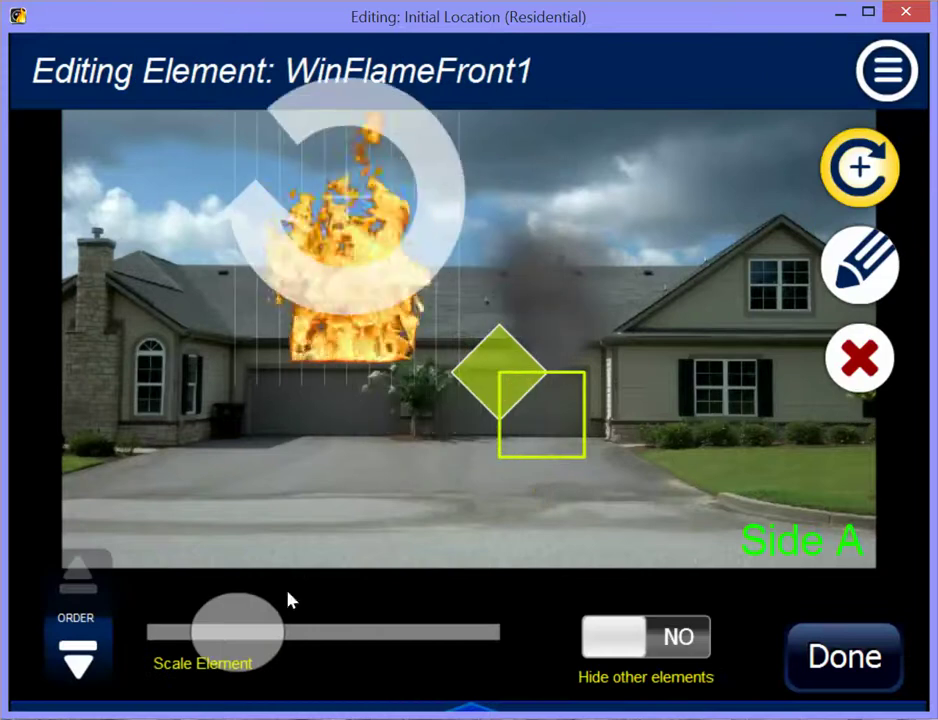
{"action": "mouse_move", "coordinate": [262, 628]}
{"action": "left_mouse_down"}
{"action": "mouse_move", "coordinate": [247, 655]}
{"action": "mouse_move", "coordinate": [248, 635]}
{"action": "left_mouse_up"}
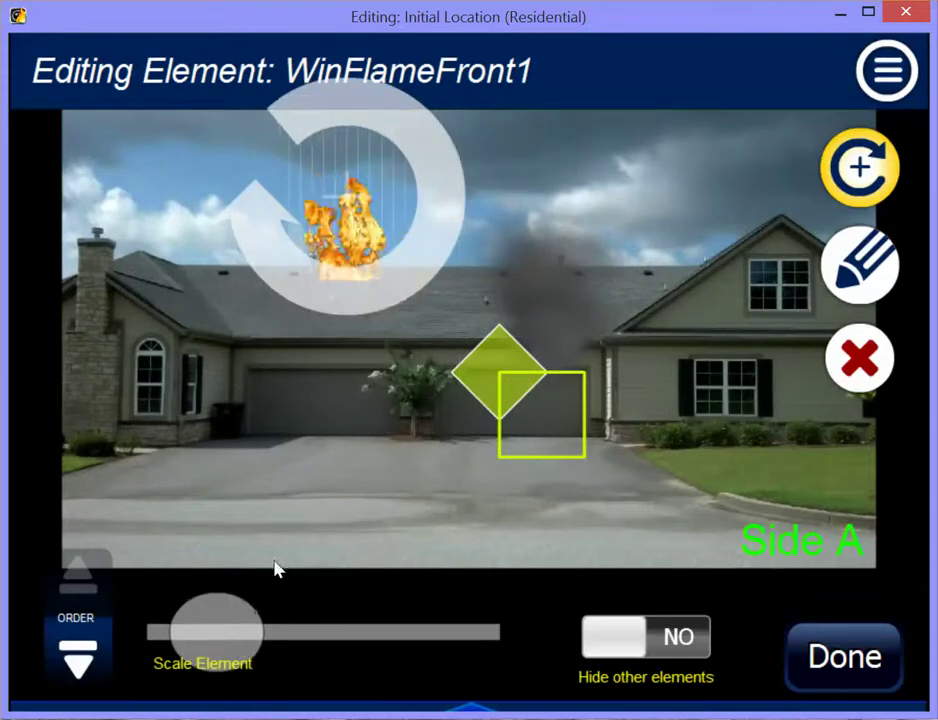
{"action": "mouse_move", "coordinate": [360, 259]}
{"action": "left_mouse_down"}
{"action": "mouse_move", "coordinate": [818, 305]}
{"action": "mouse_move", "coordinate": [784, 255]}
{"action": "mouse_move", "coordinate": [795, 262]}
{"action": "left_mouse_up"}
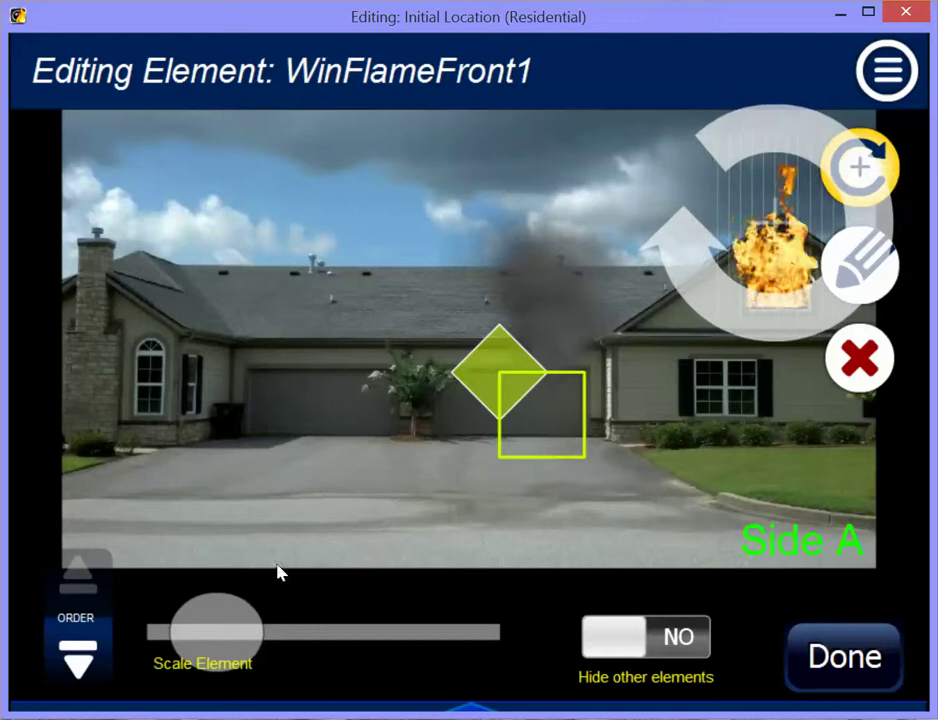
{"action": "left_click_drag", "start_coordinate": [235, 629], "coordinate": [228, 626]}
{"action": "left_click_drag", "start_coordinate": [760, 270], "coordinate": [764, 293]}
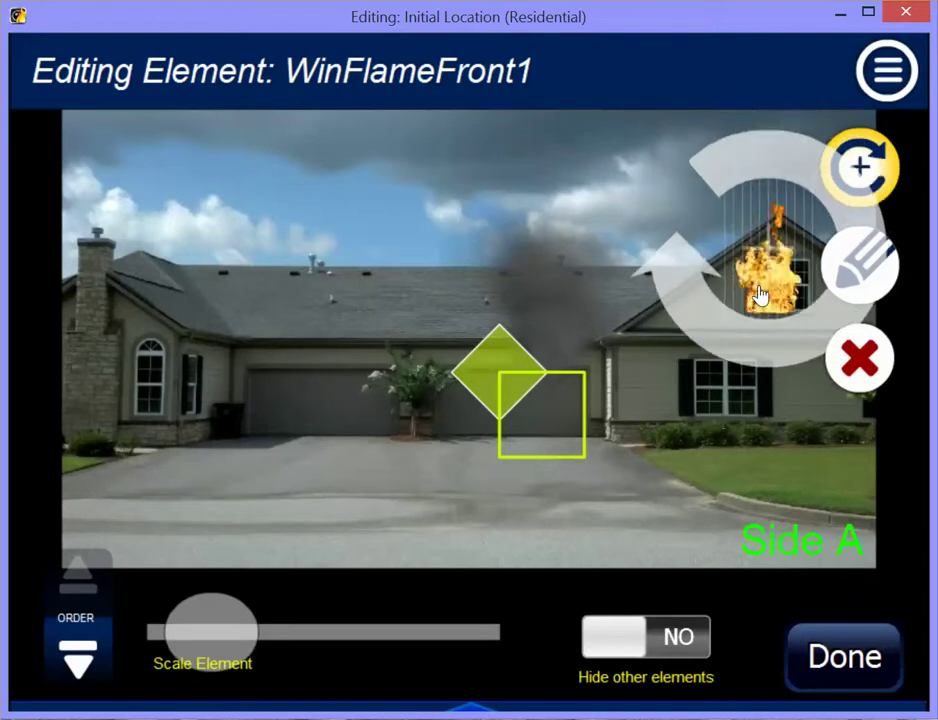
{"action": "left_click", "coordinate": [830, 268]}
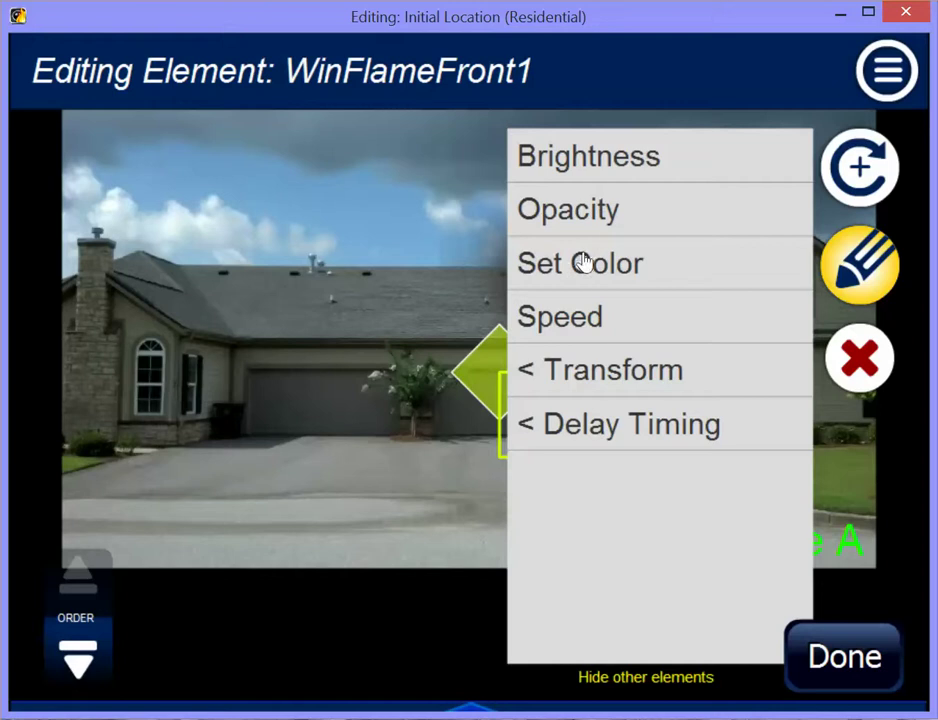
{"action": "left_click", "coordinate": [824, 652]}
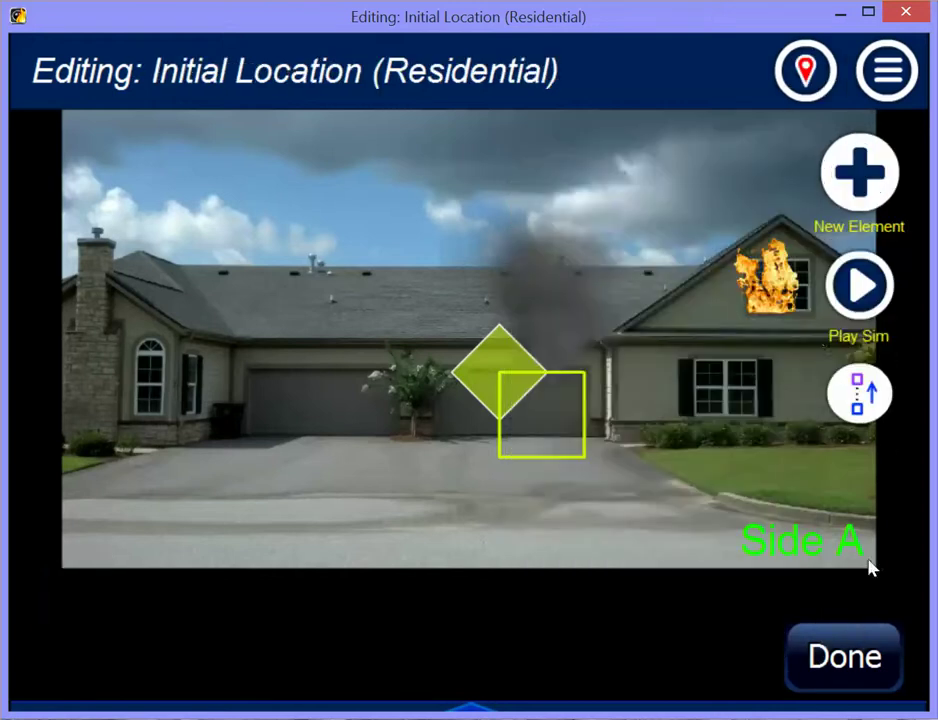
{"action": "left_click", "coordinate": [762, 302]}
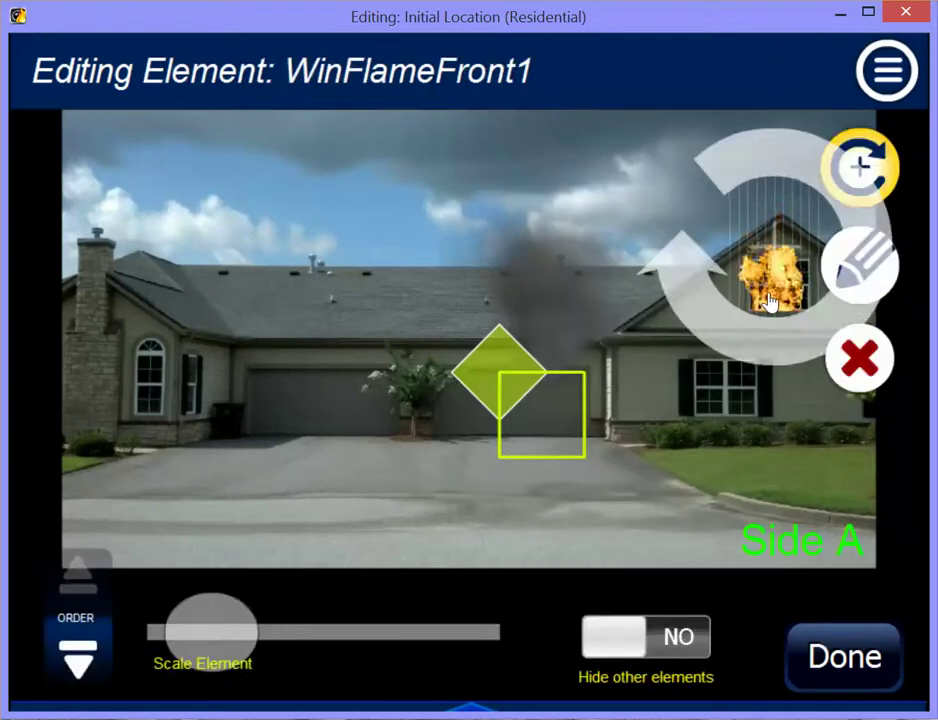
{"action": "left_click_drag", "start_coordinate": [778, 302], "coordinate": [773, 297]}
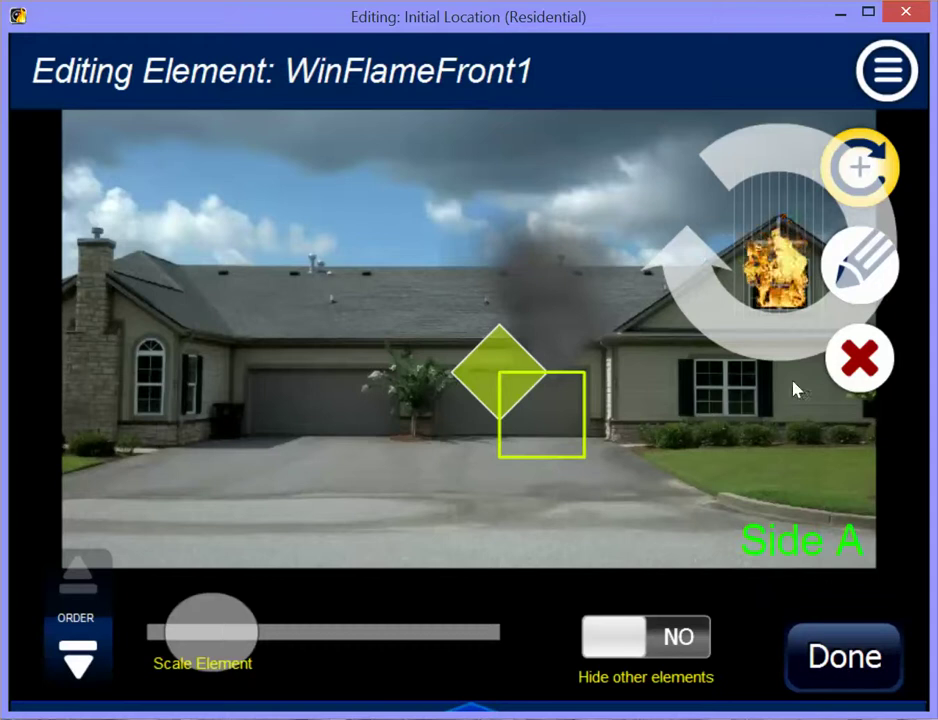
{"action": "left_click", "coordinate": [830, 655]}
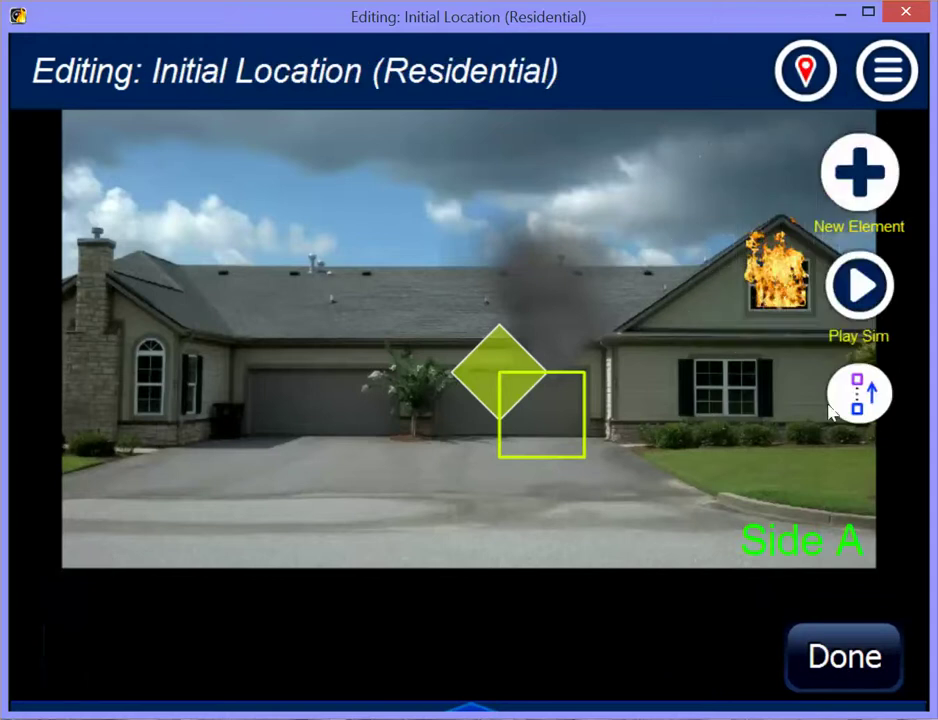
Step: Widen the front flame with Transform > Narrow/Widen to fill the gable window
{"action": "left_click", "coordinate": [777, 275]}
{"action": "left_click", "coordinate": [845, 262]}
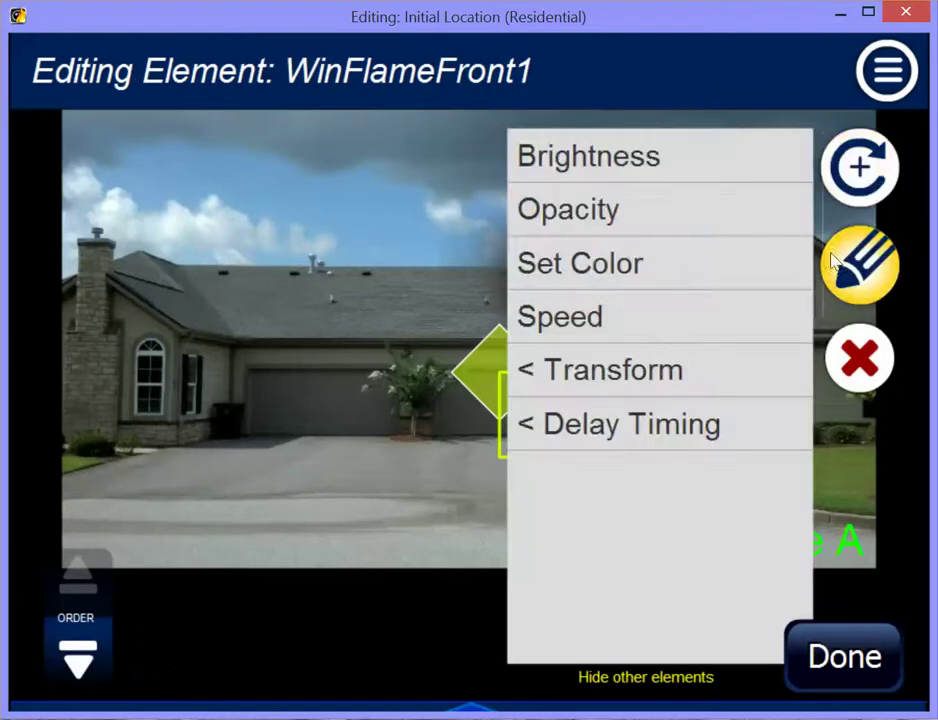
{"action": "left_click", "coordinate": [649, 371]}
{"action": "left_click", "coordinate": [385, 250]}
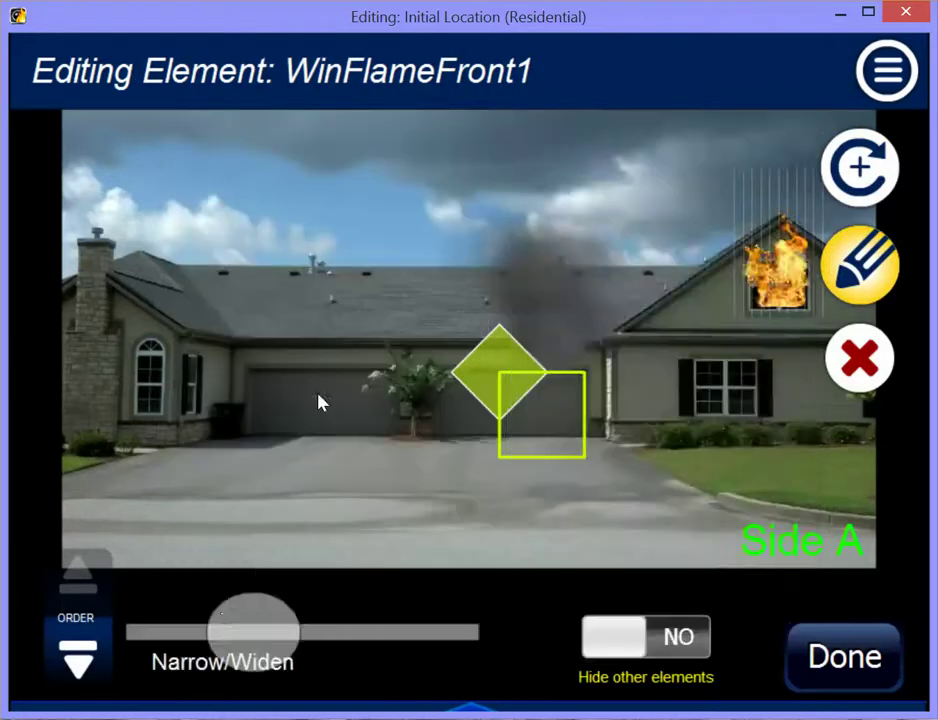
{"action": "left_click_drag", "start_coordinate": [235, 649], "coordinate": [268, 646]}
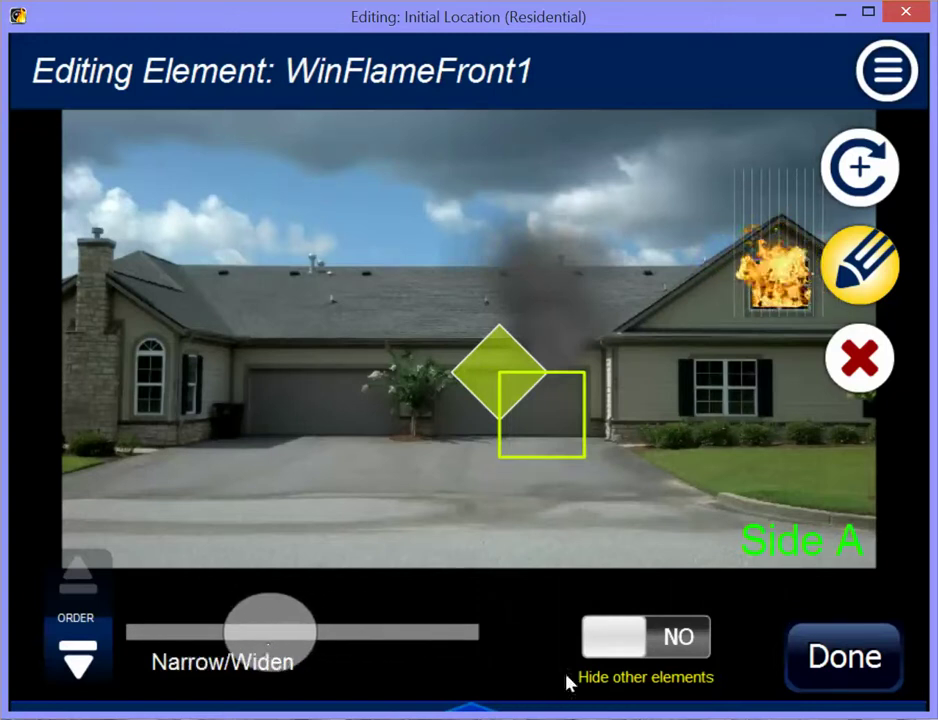
{"action": "left_click", "coordinate": [842, 668]}
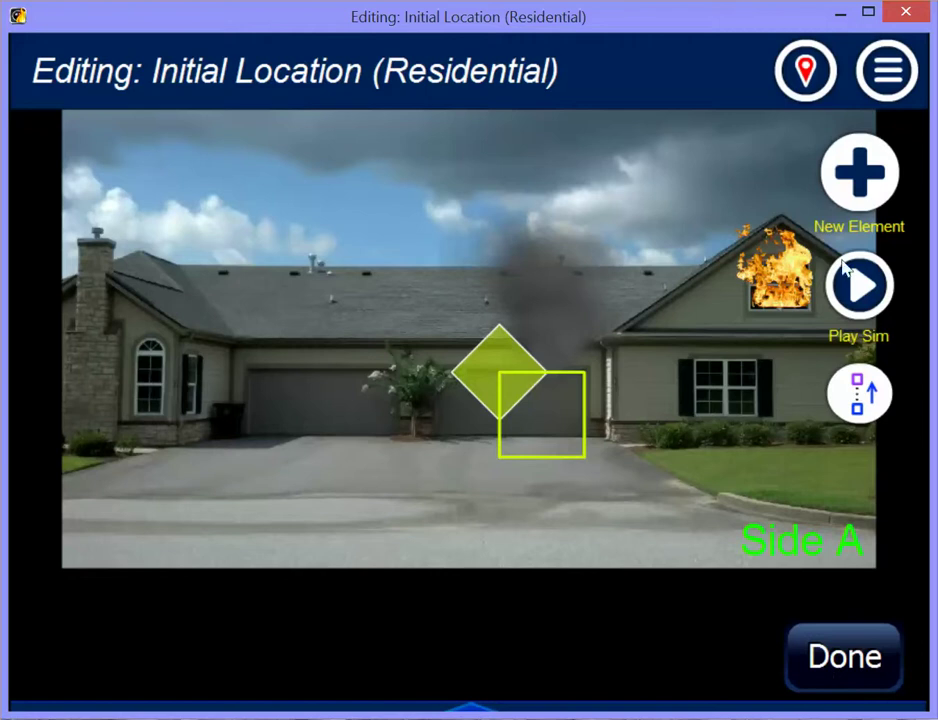
Step: Add a Frame Side flame, WinFlameSide1, beside the lower right window on the right wing
{"action": "left_click", "coordinate": [862, 175]}
{"action": "left_click", "coordinate": [620, 162]}
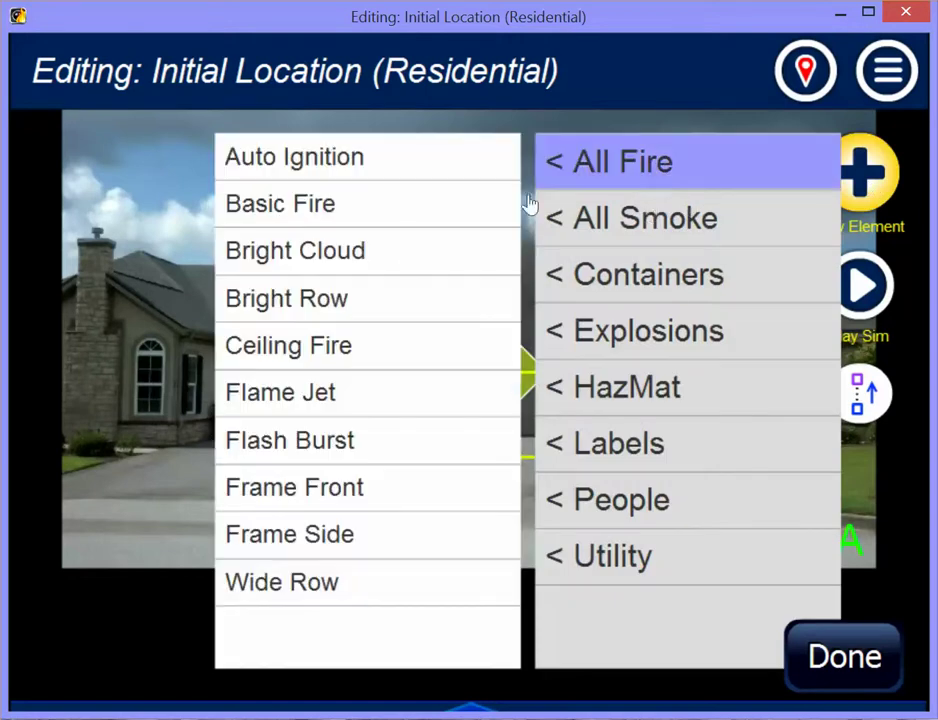
{"action": "left_click", "coordinate": [340, 537]}
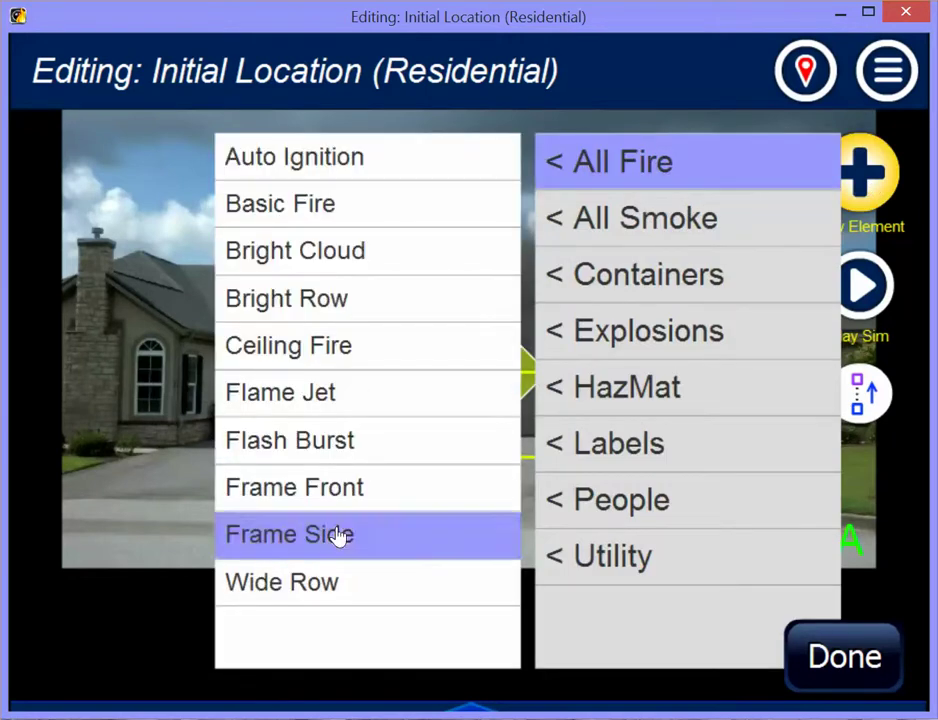
{"action": "left_click_drag", "start_coordinate": [419, 419], "coordinate": [586, 360]}
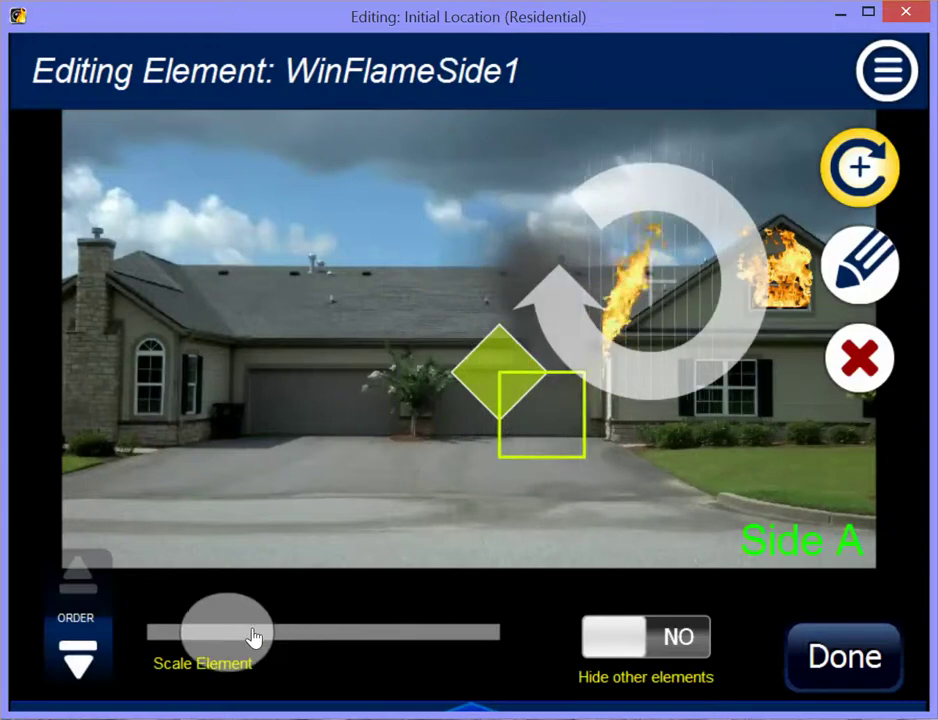
{"action": "left_click_drag", "start_coordinate": [624, 326], "coordinate": [624, 360]}
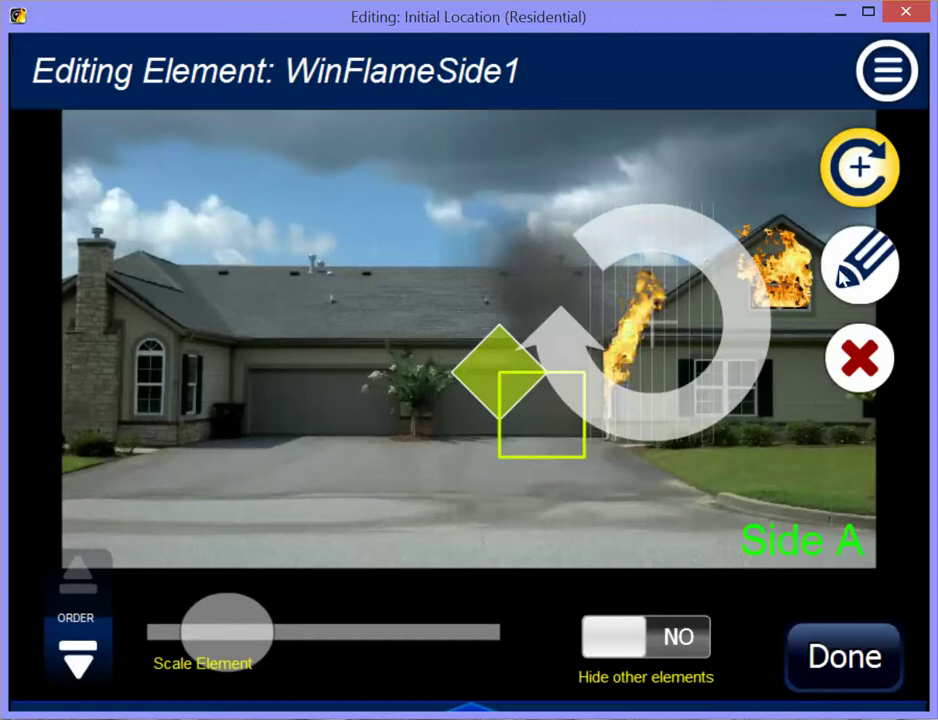
{"action": "left_click", "coordinate": [864, 266]}
Step: Mirror the side flame by setting Transform Horizontal to Yes
{"action": "left_click", "coordinate": [606, 378]}
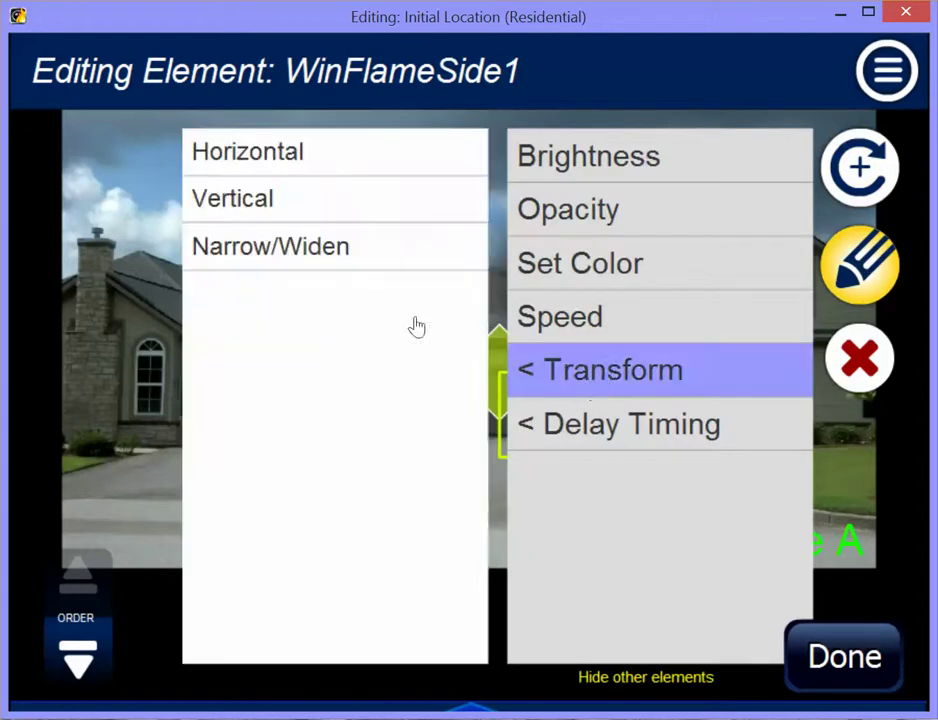
{"action": "left_click", "coordinate": [289, 161]}
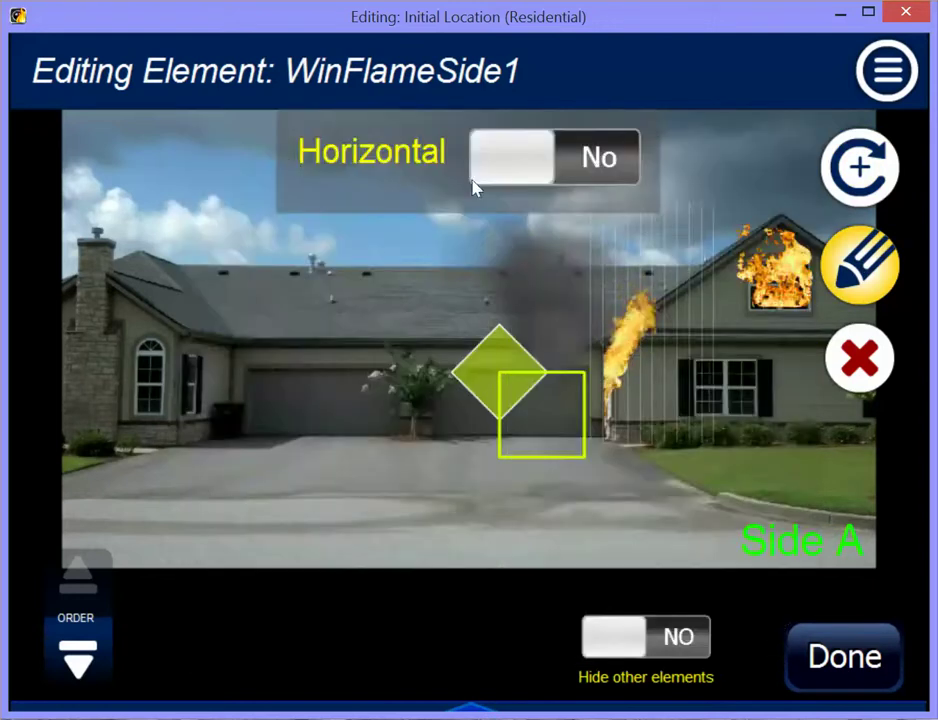
{"action": "left_click", "coordinate": [583, 166]}
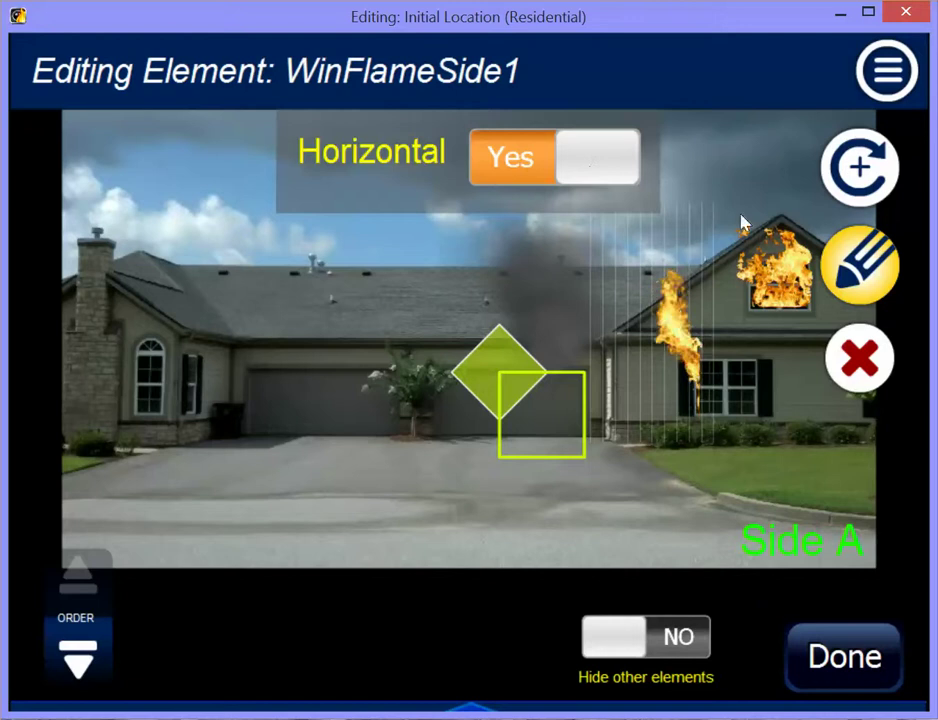
Step: Shrink the side flame, set it against the wing's wall by the garage, and close the scene
{"action": "left_click", "coordinate": [856, 170]}
{"action": "left_click_drag", "start_coordinate": [676, 322], "coordinate": [580, 325]}
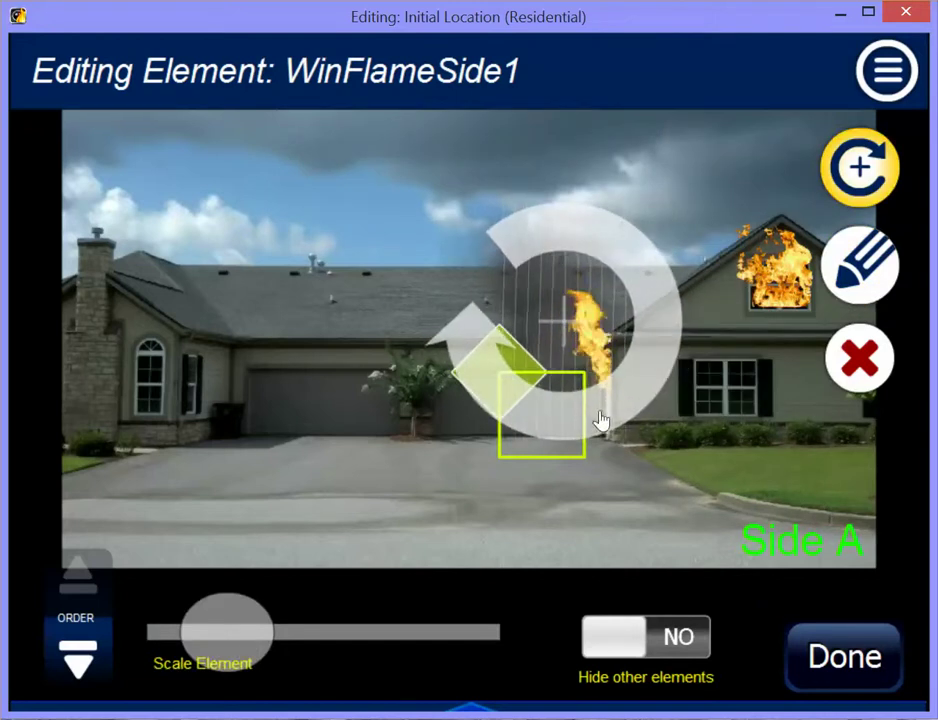
{"action": "left_click_drag", "start_coordinate": [217, 648], "coordinate": [203, 653]}
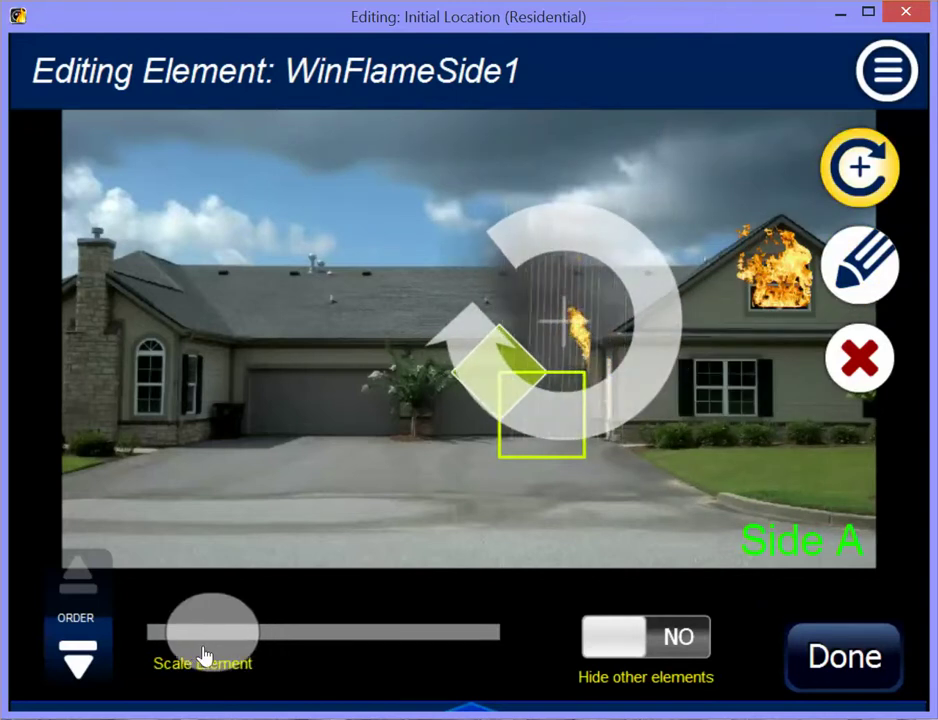
{"action": "left_click_drag", "start_coordinate": [542, 366], "coordinate": [601, 385]}
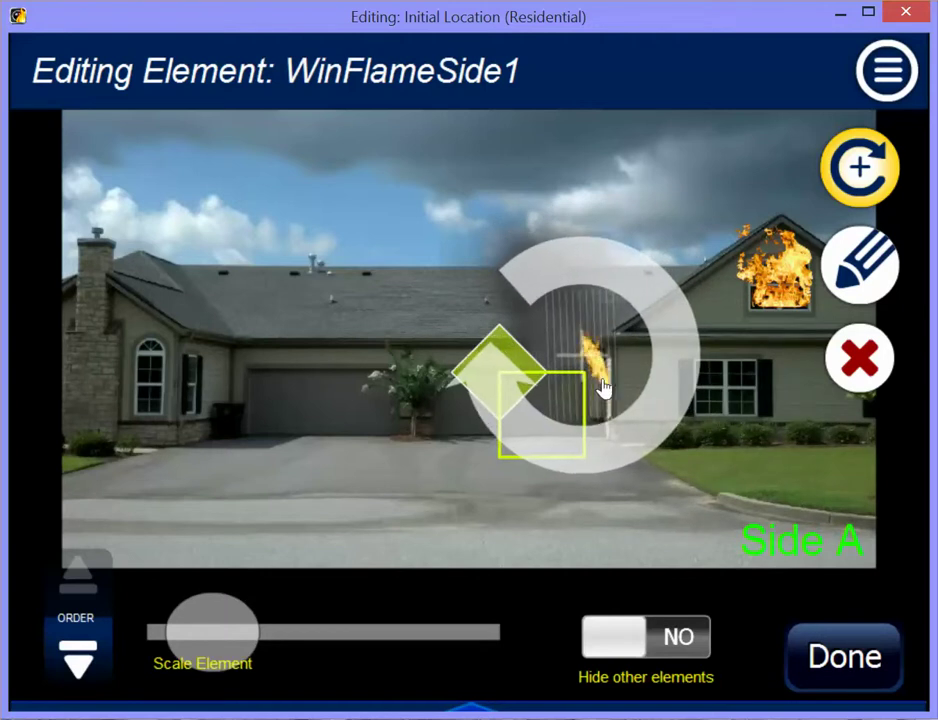
{"action": "left_click", "coordinate": [833, 664]}
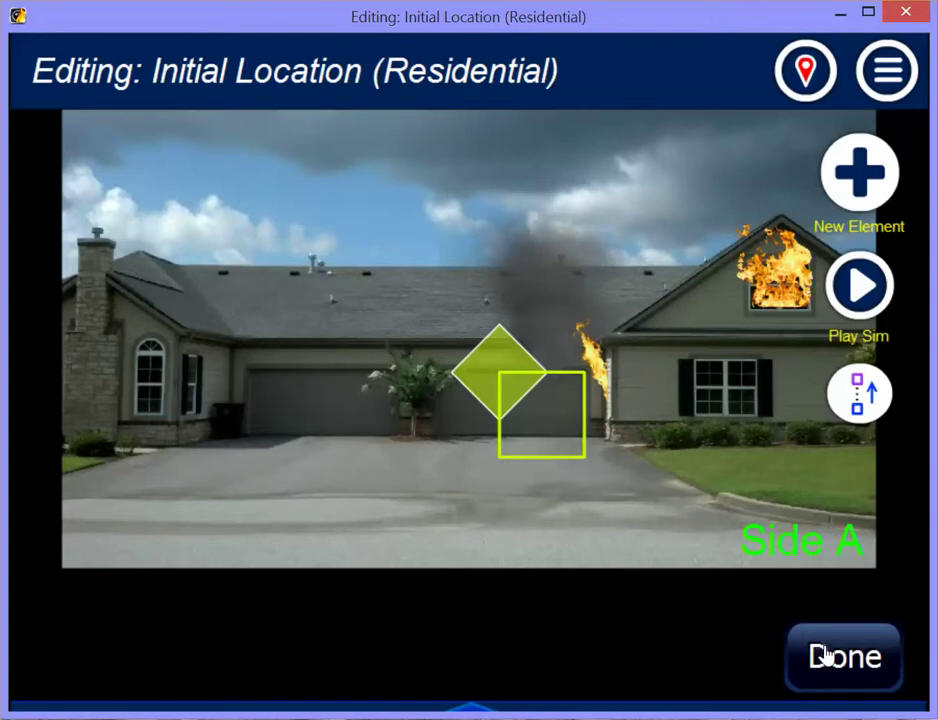
{"action": "left_click", "coordinate": [826, 655]}
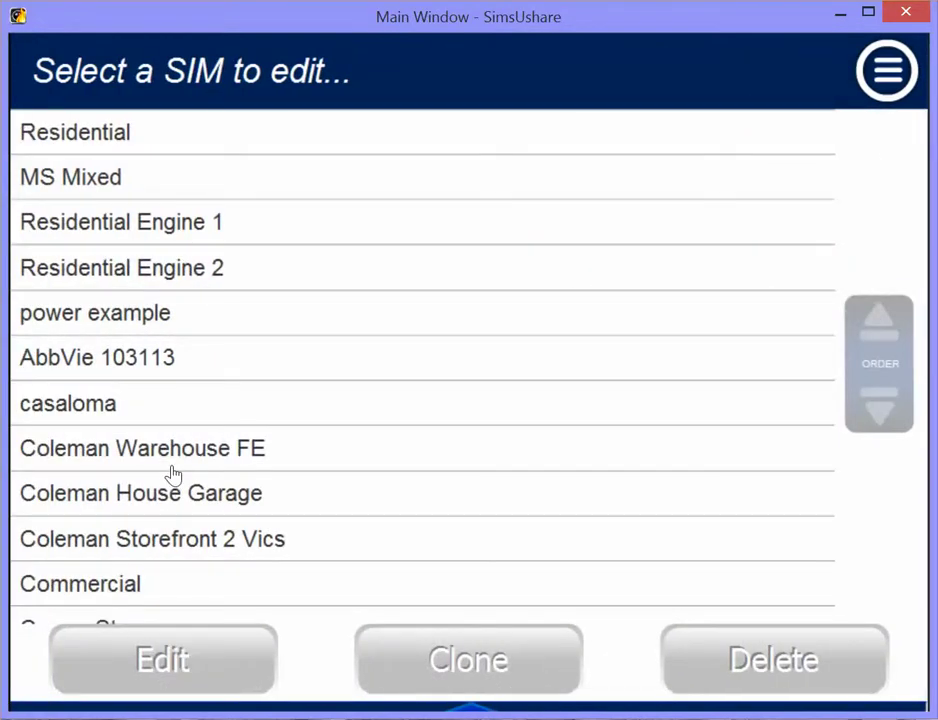
Step: Open the power example sim in the editor
{"action": "left_click", "coordinate": [137, 330]}
{"action": "left_click", "coordinate": [151, 672]}
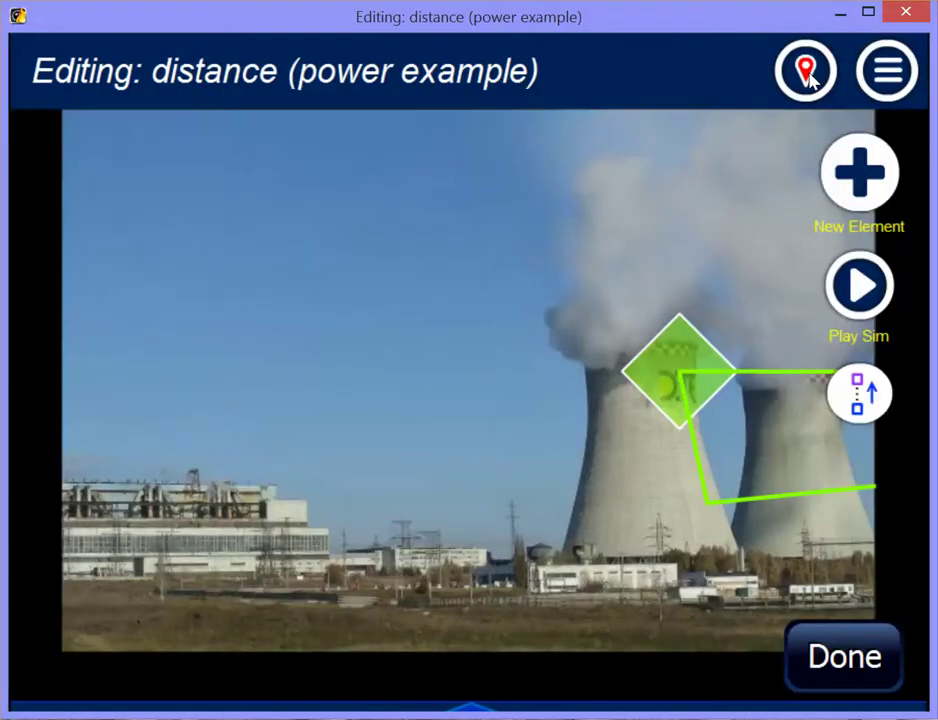
Step: Add a HazMat Steam element to the power plant's distance scene
{"action": "left_click", "coordinate": [859, 172]}
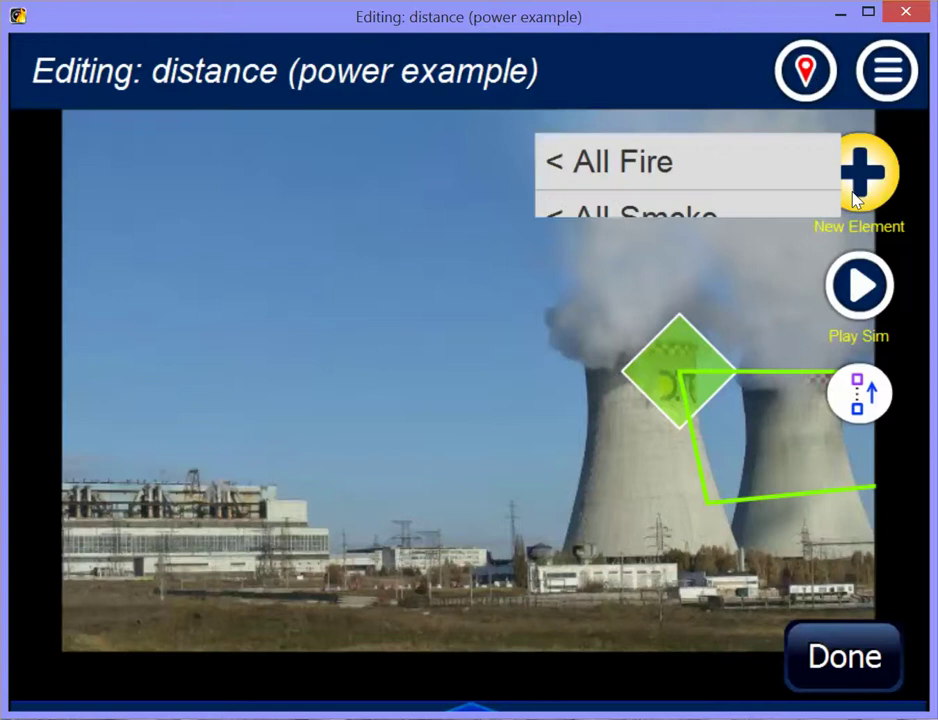
{"action": "left_click", "coordinate": [663, 394]}
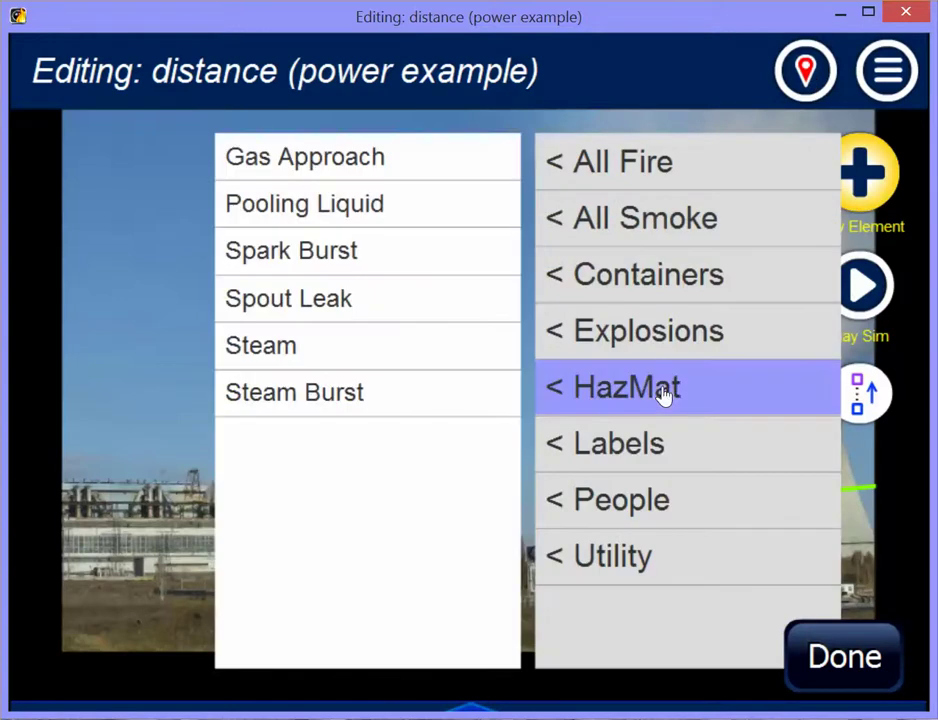
{"action": "left_click", "coordinate": [278, 352]}
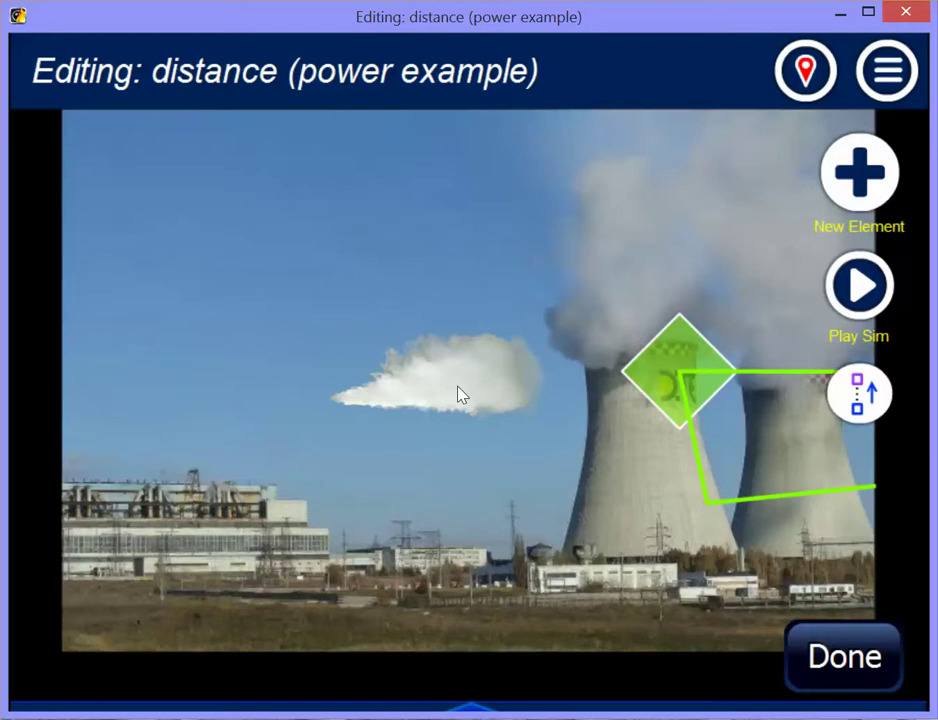
Step: Rotate Steam1 upward, shrink it to a small wisp, and place it on the slim chimney
{"action": "left_click", "coordinate": [468, 388]}
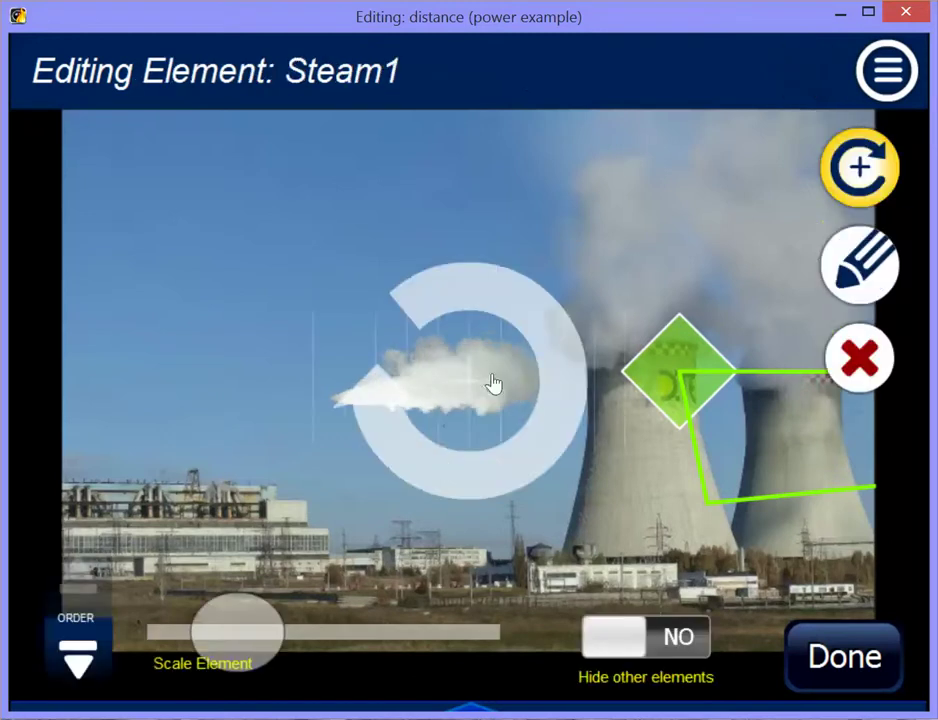
{"action": "left_click_drag", "start_coordinate": [442, 465], "coordinate": [526, 415]}
{"action": "left_click_drag", "start_coordinate": [283, 612], "coordinate": [241, 637]}
{"action": "mouse_move", "coordinate": [460, 450]}
{"action": "left_mouse_down"}
{"action": "mouse_move", "coordinate": [492, 433]}
{"action": "mouse_move", "coordinate": [557, 511]}
{"action": "mouse_move", "coordinate": [548, 545]}
{"action": "left_mouse_up"}
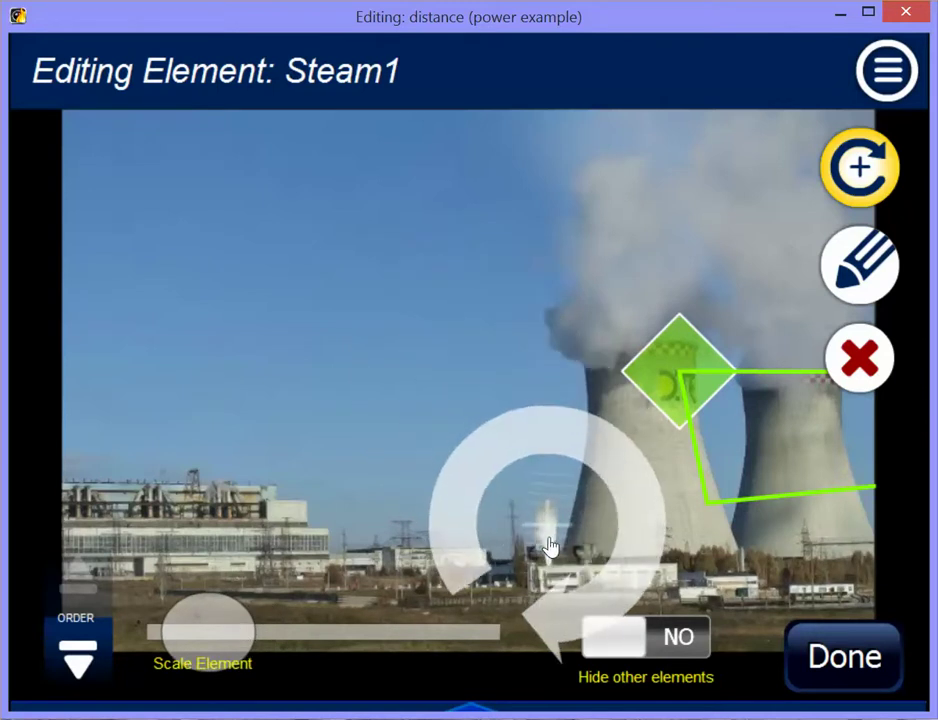
{"action": "left_click", "coordinate": [862, 264]}
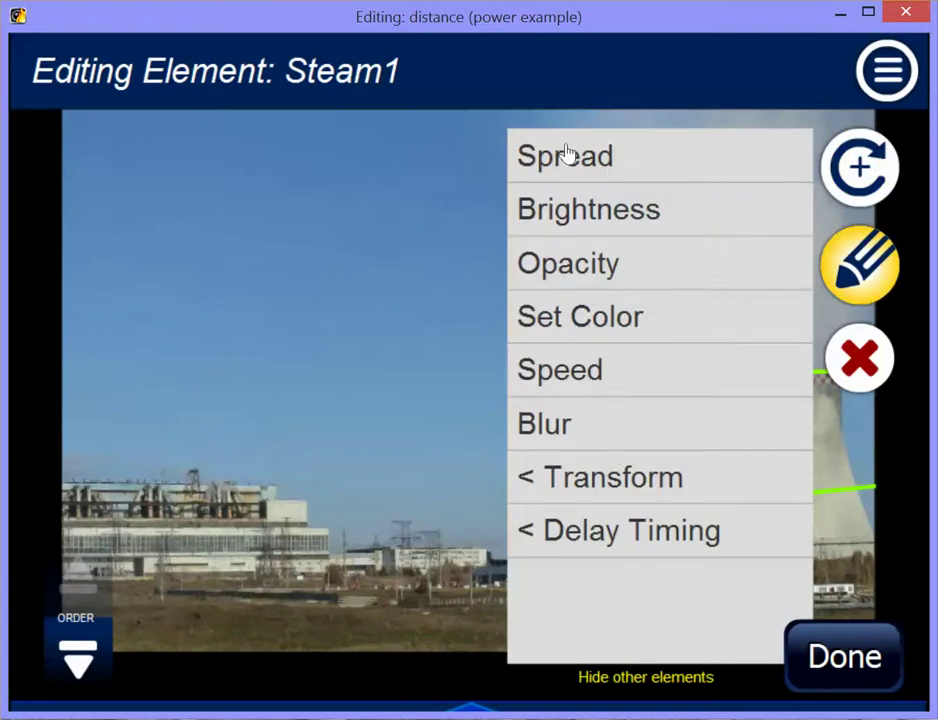
{"action": "left_click", "coordinate": [830, 670]}
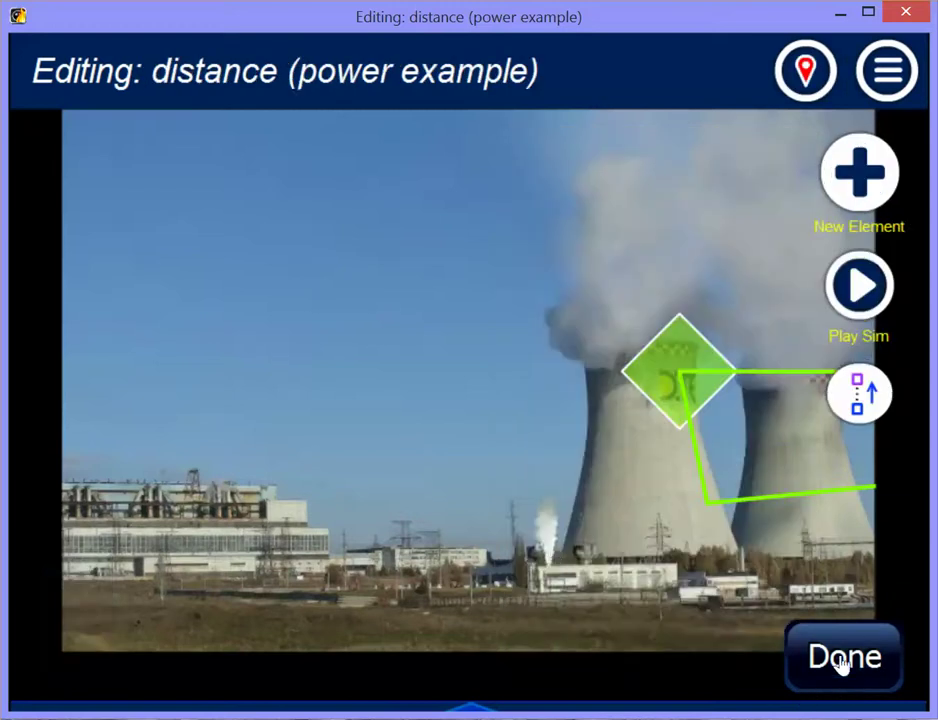
{"action": "left_click", "coordinate": [861, 297]}
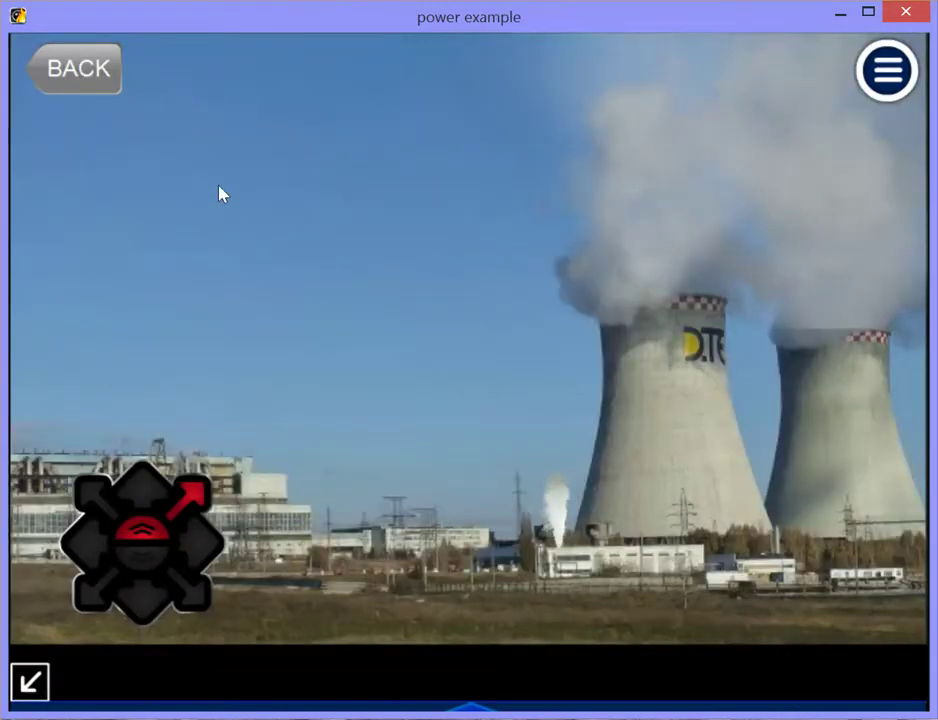
{"action": "left_click", "coordinate": [70, 64]}
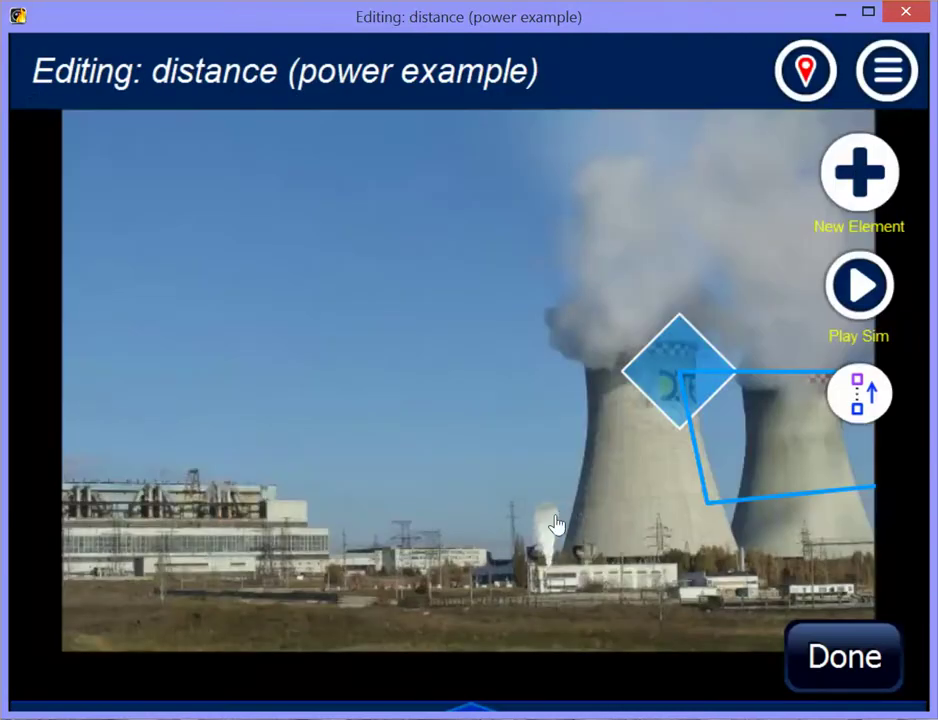
{"action": "left_click", "coordinate": [557, 524]}
Step: Set Steam1's spread to Narrow, then enlarge the plume and raise it above the chimney
{"action": "left_click", "coordinate": [860, 264]}
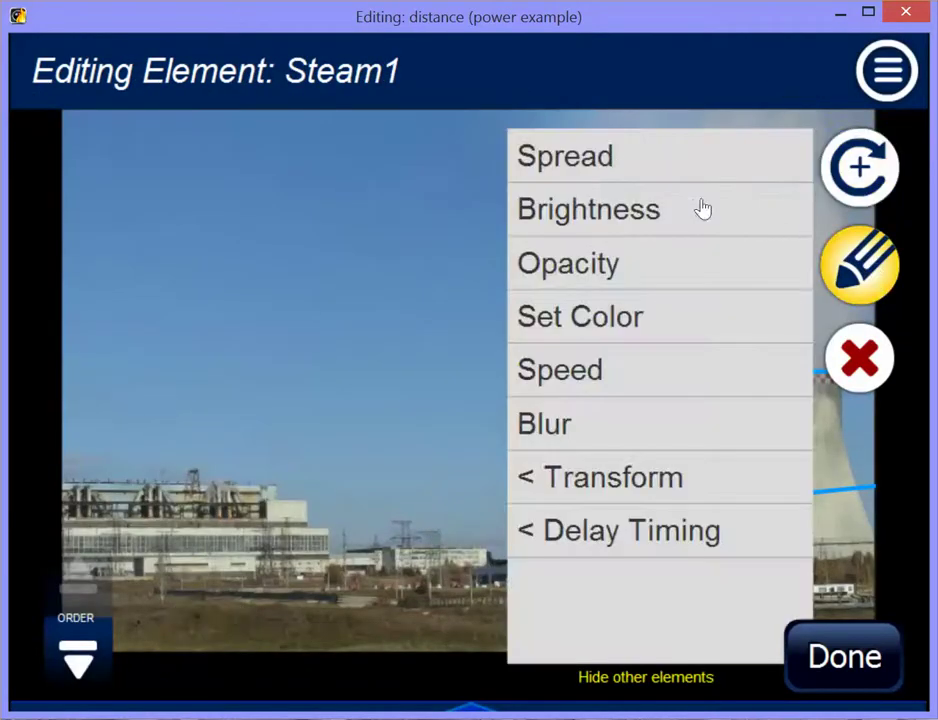
{"action": "left_click", "coordinate": [626, 155]}
{"action": "left_click", "coordinate": [600, 163]}
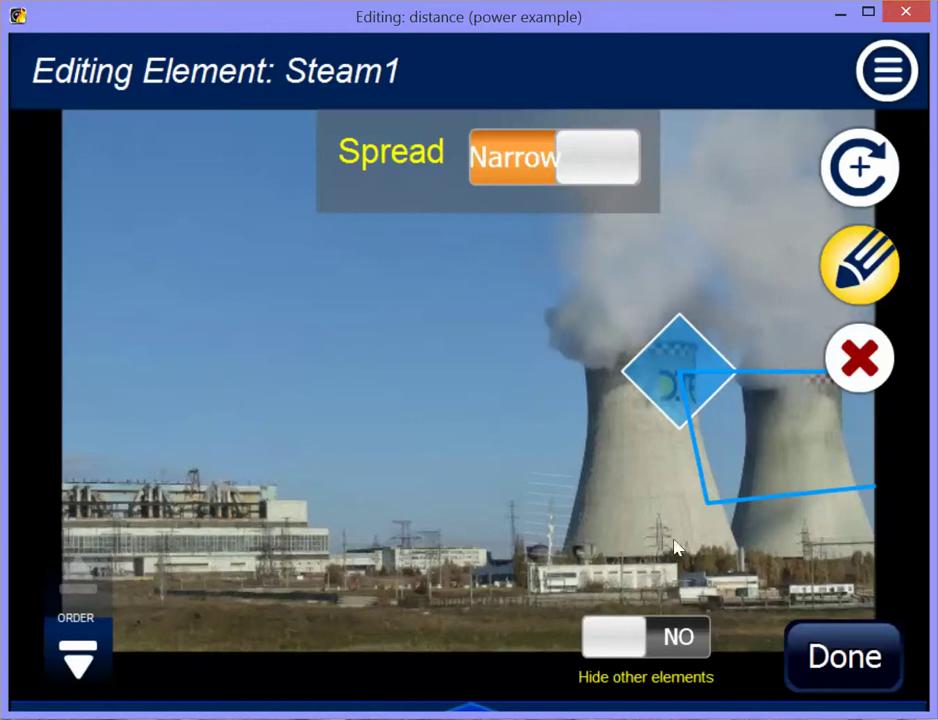
{"action": "left_click", "coordinate": [862, 170]}
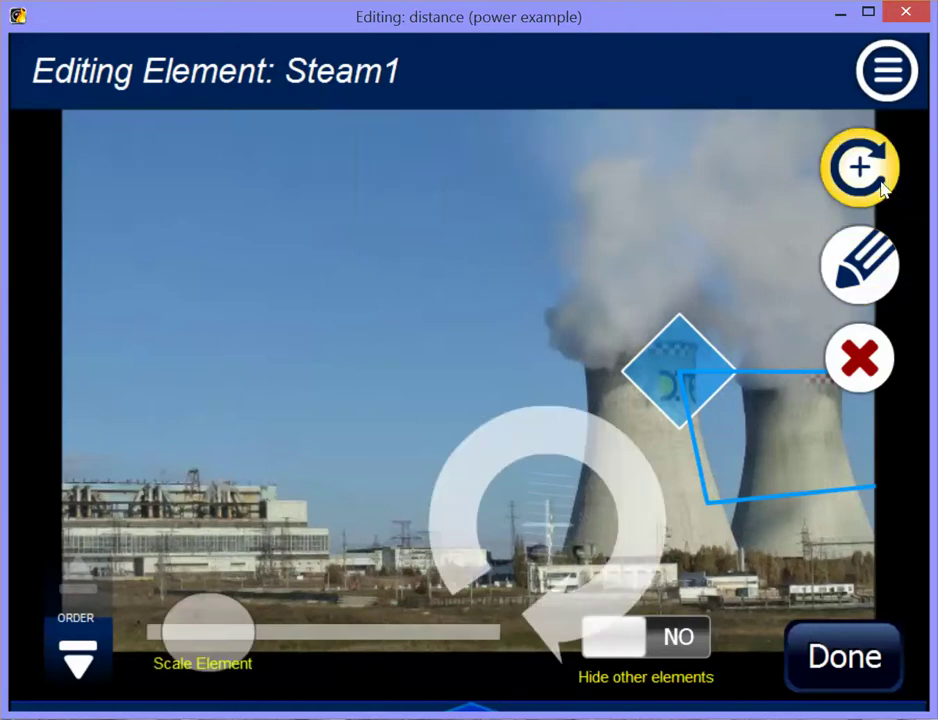
{"action": "left_click_drag", "start_coordinate": [226, 635], "coordinate": [238, 633]}
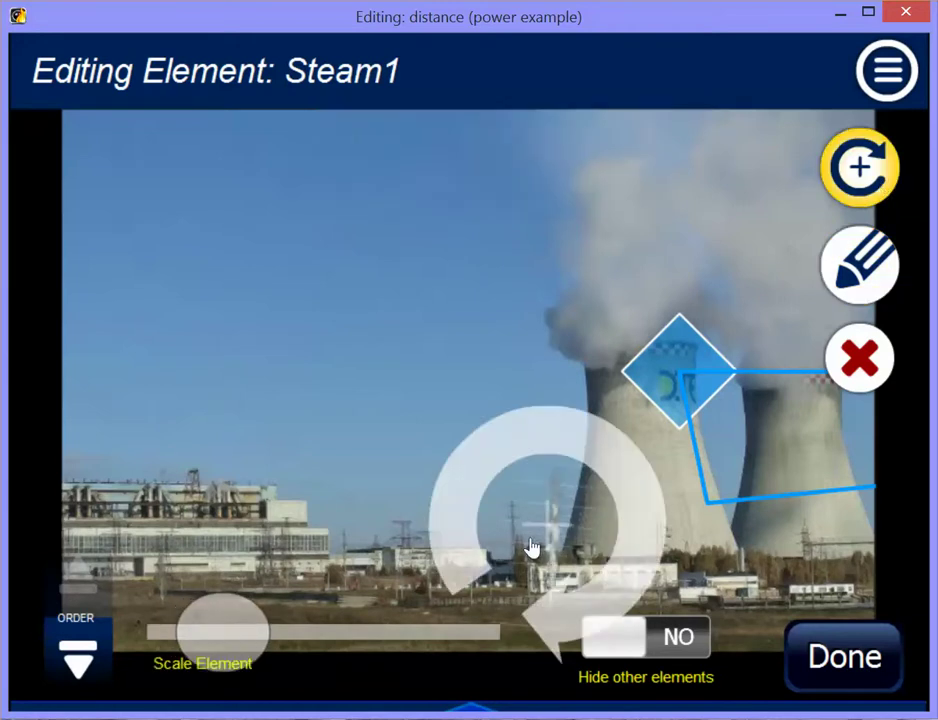
{"action": "left_click_drag", "start_coordinate": [561, 536], "coordinate": [556, 483]}
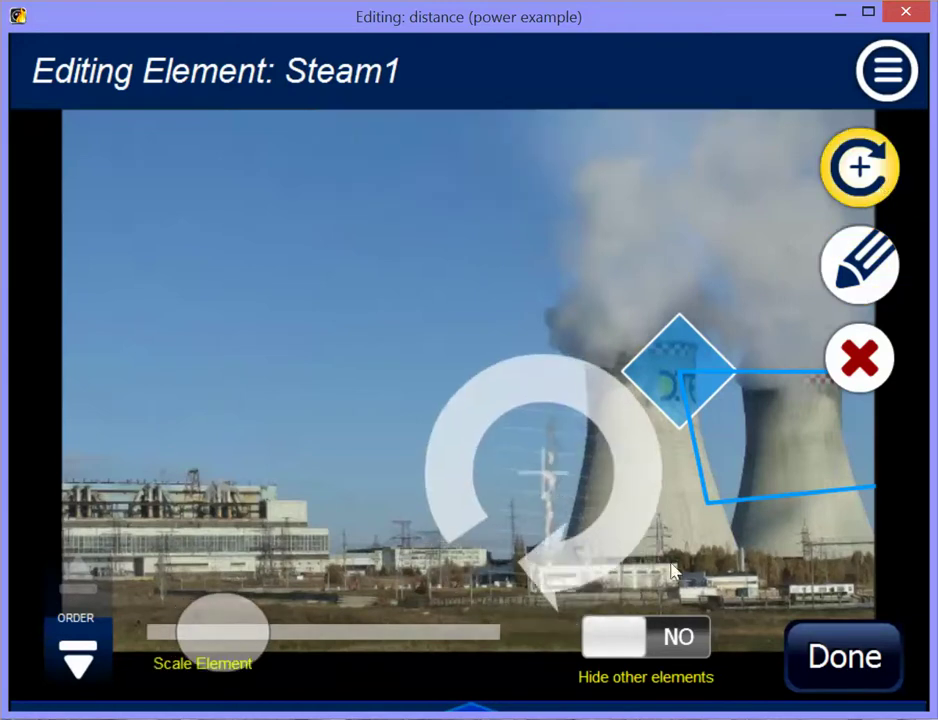
{"action": "left_click", "coordinate": [803, 645]}
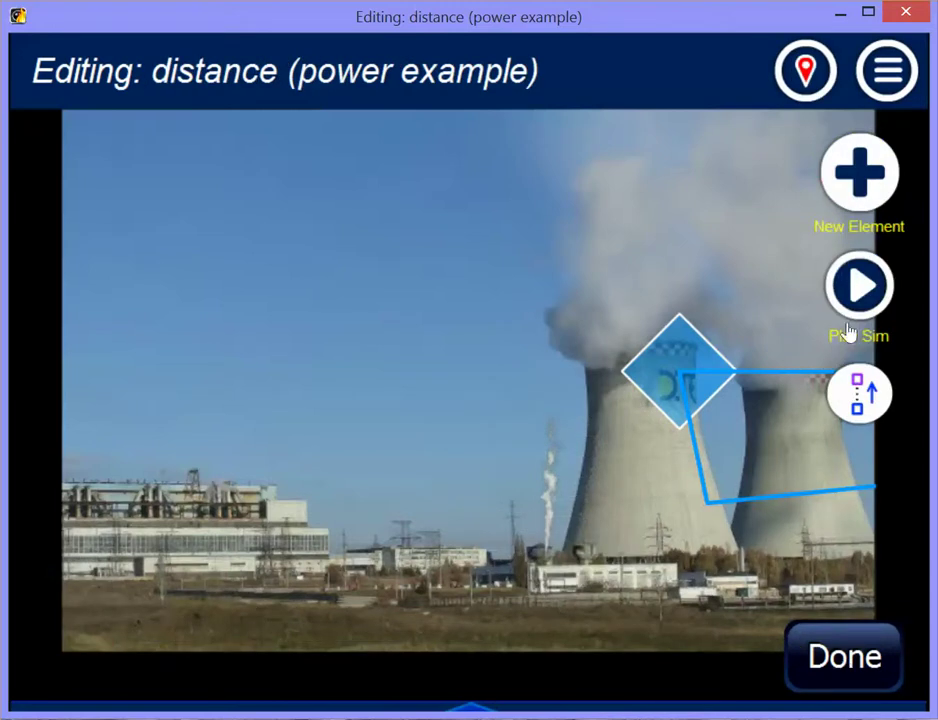
Step: Preview the simulation, then return to the editor
{"action": "left_click", "coordinate": [854, 293]}
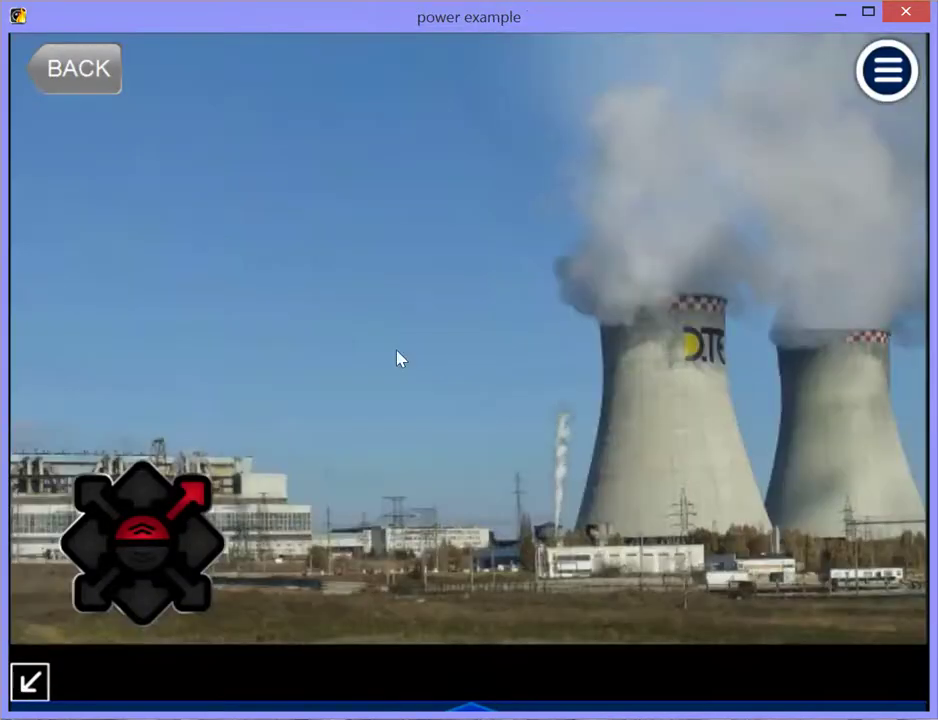
{"action": "left_click", "coordinate": [82, 80]}
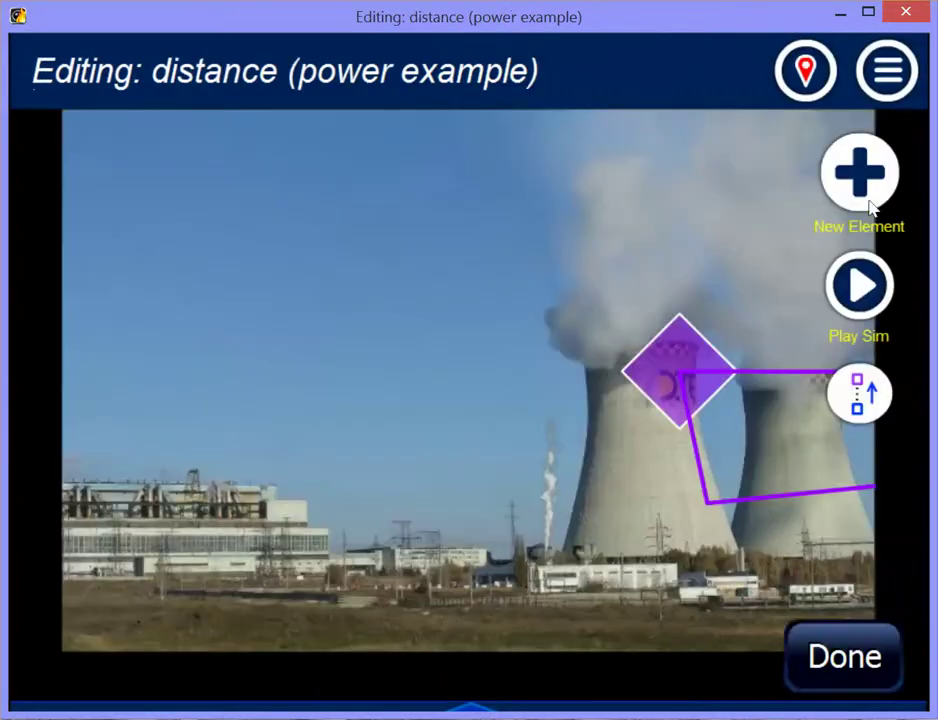
{"action": "left_click", "coordinate": [866, 200]}
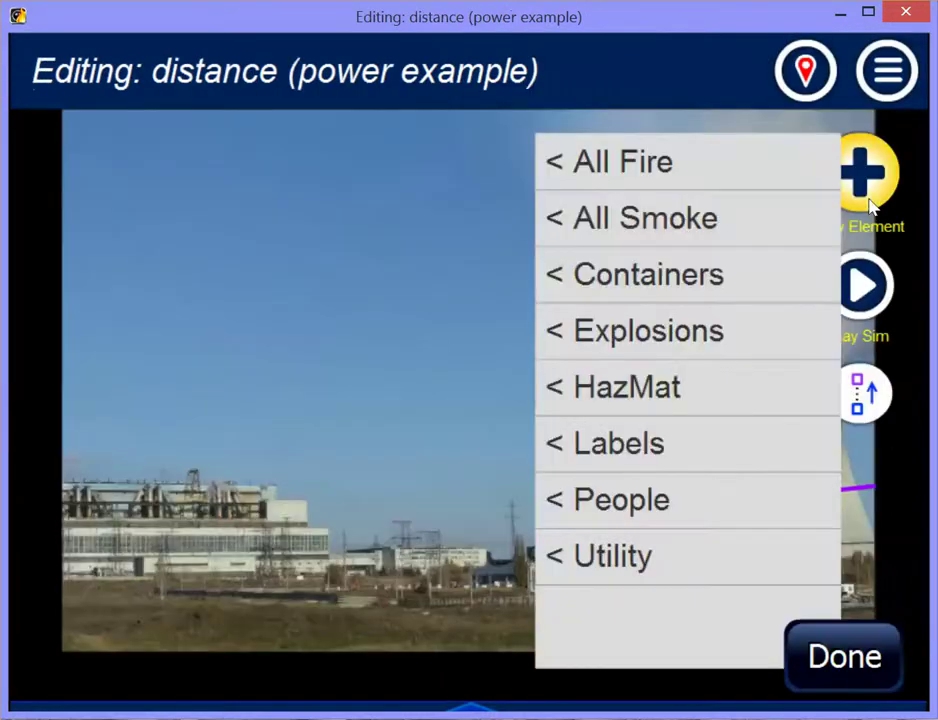
Step: Add an enlarged HazMat Steam Burst cloud, SteamBurst1, in the sky left of the towers
{"action": "left_click", "coordinate": [638, 393]}
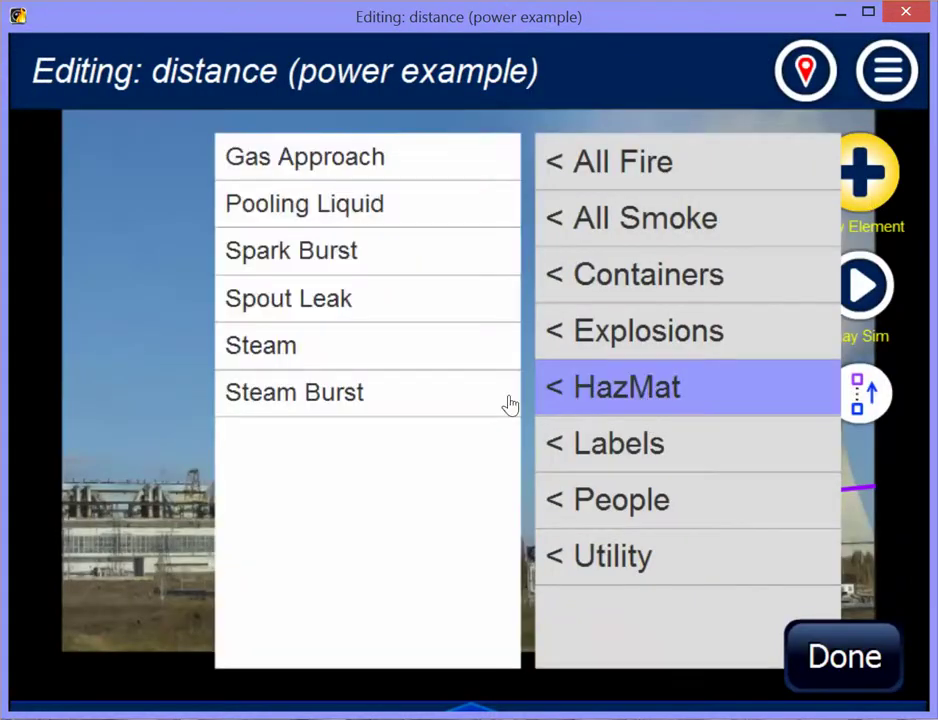
{"action": "left_click", "coordinate": [345, 400]}
{"action": "left_click_drag", "start_coordinate": [436, 383], "coordinate": [323, 304]}
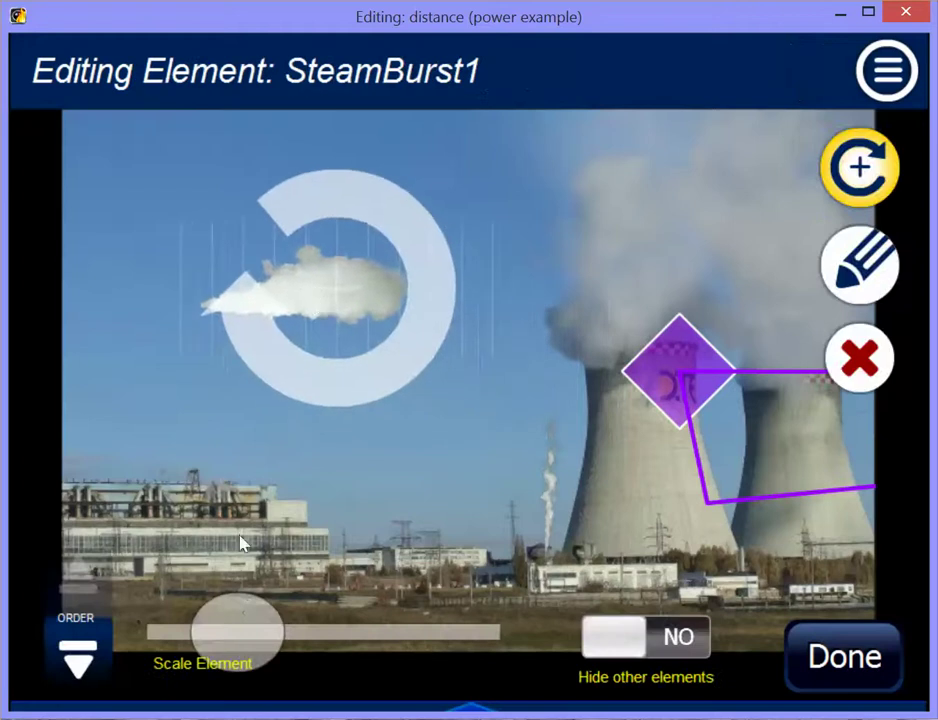
{"action": "left_click_drag", "start_coordinate": [249, 628], "coordinate": [262, 626]}
{"action": "left_click_drag", "start_coordinate": [304, 295], "coordinate": [338, 327]}
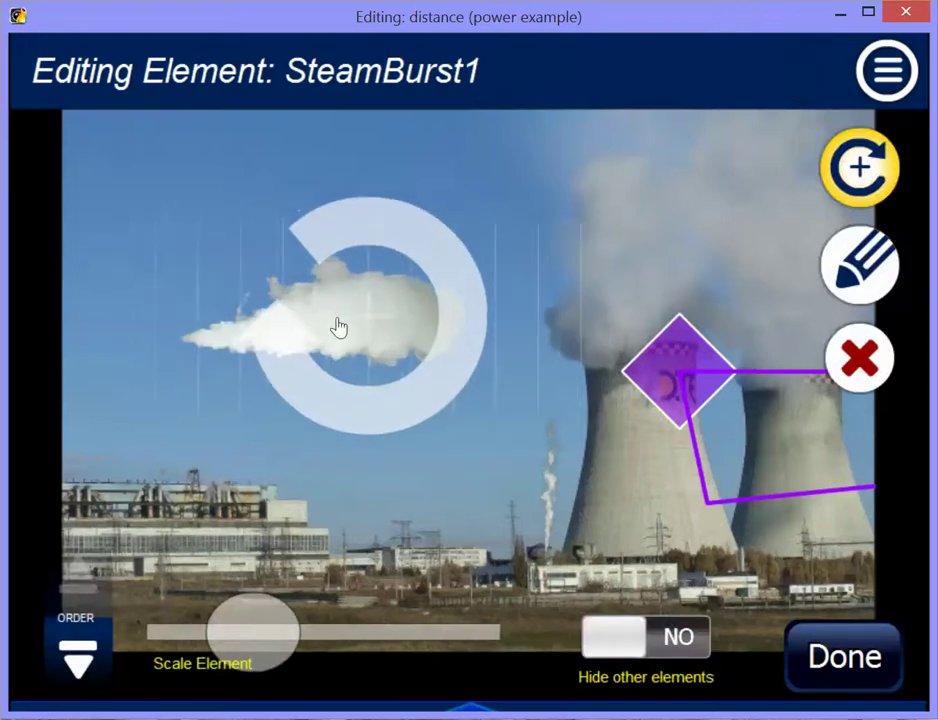
{"action": "left_click", "coordinate": [852, 400]}
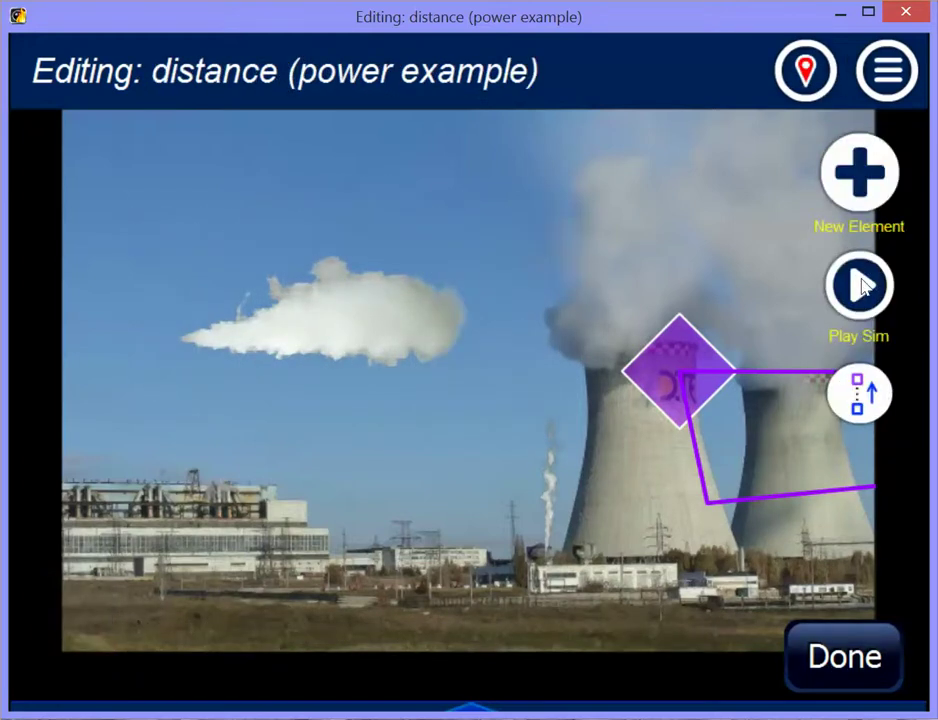
Step: Preview the sim showing the steam burst cloud, then return to the editor
{"action": "left_click", "coordinate": [860, 286]}
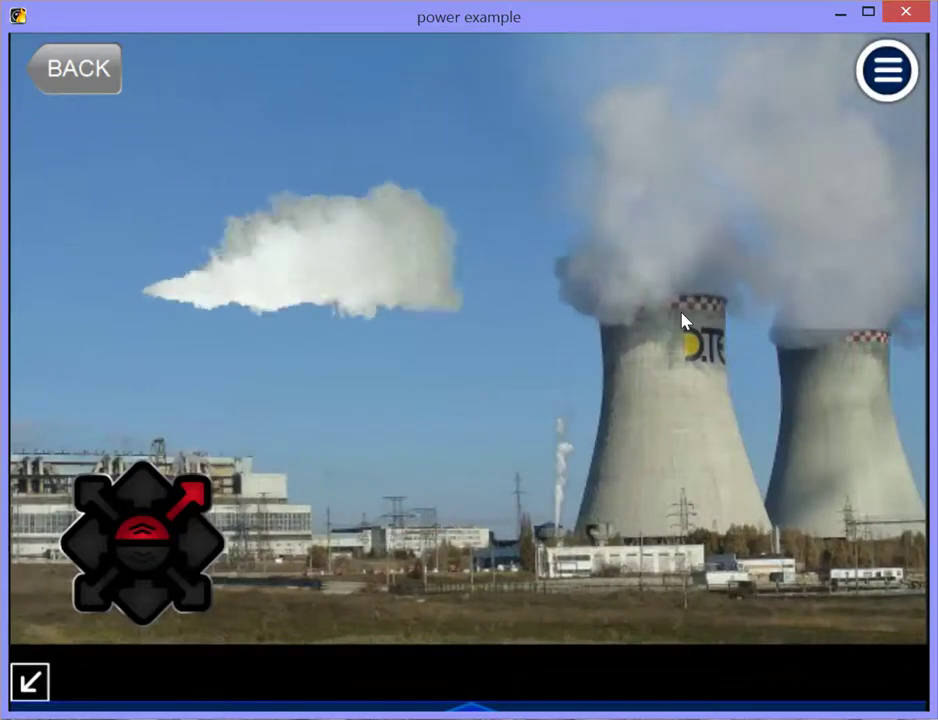
{"action": "left_click", "coordinate": [110, 78]}
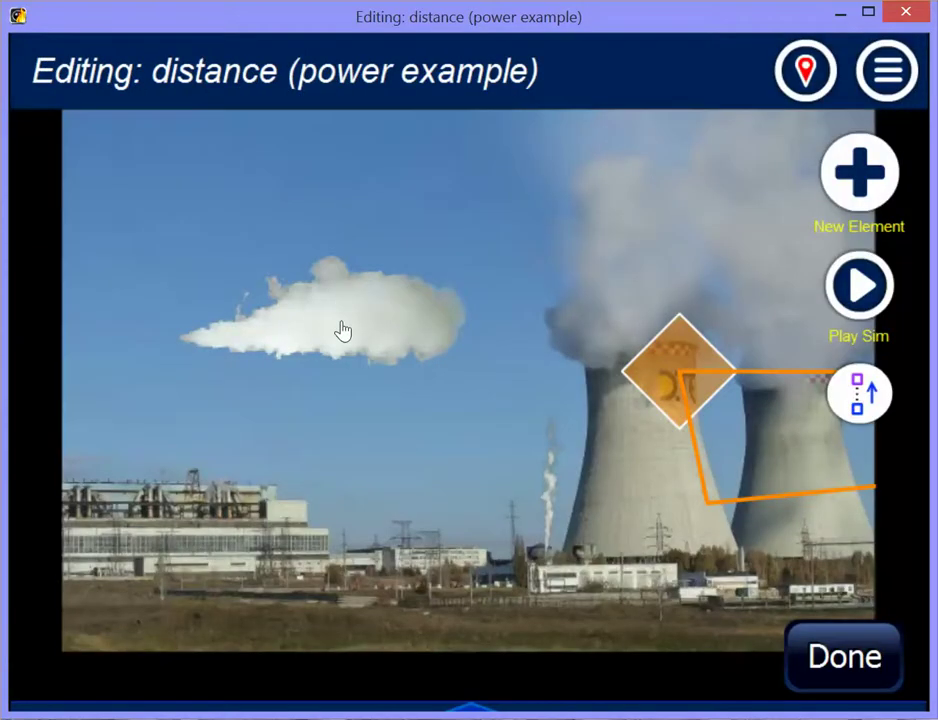
Step: Reopen SteamBurst1 for editing and expand Delay Timing to reveal its Init Fade In options
{"action": "left_click", "coordinate": [341, 329]}
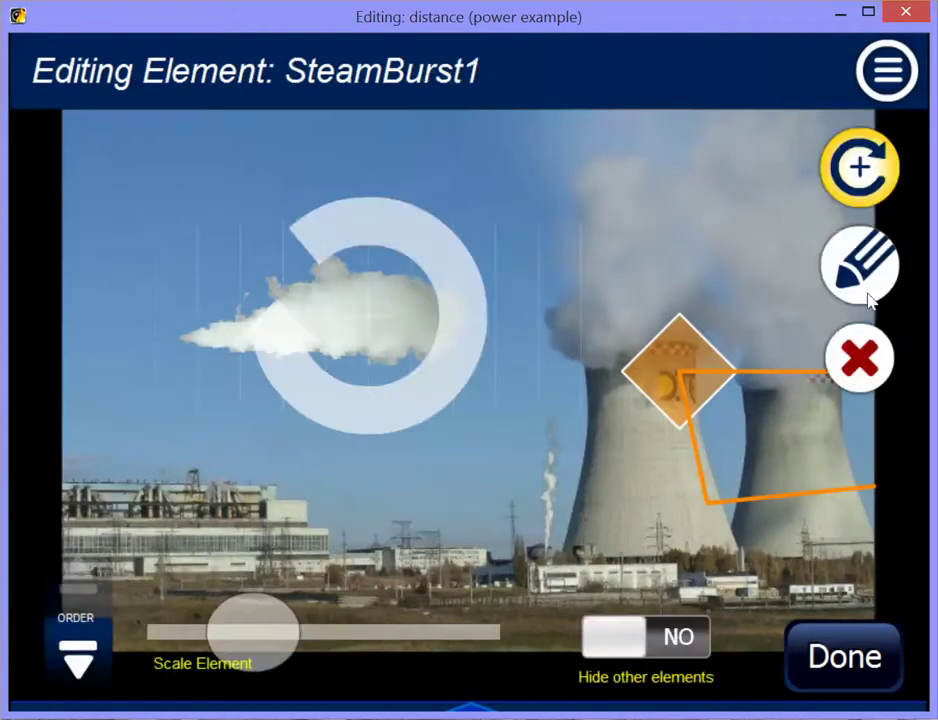
{"action": "left_click", "coordinate": [866, 262]}
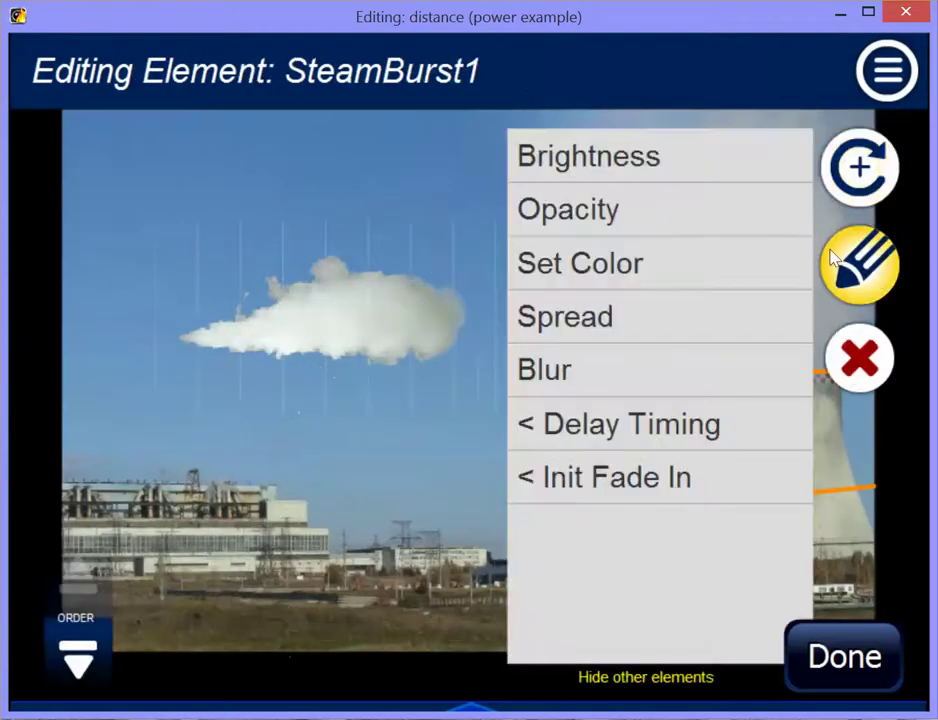
{"action": "left_click", "coordinate": [623, 440]}
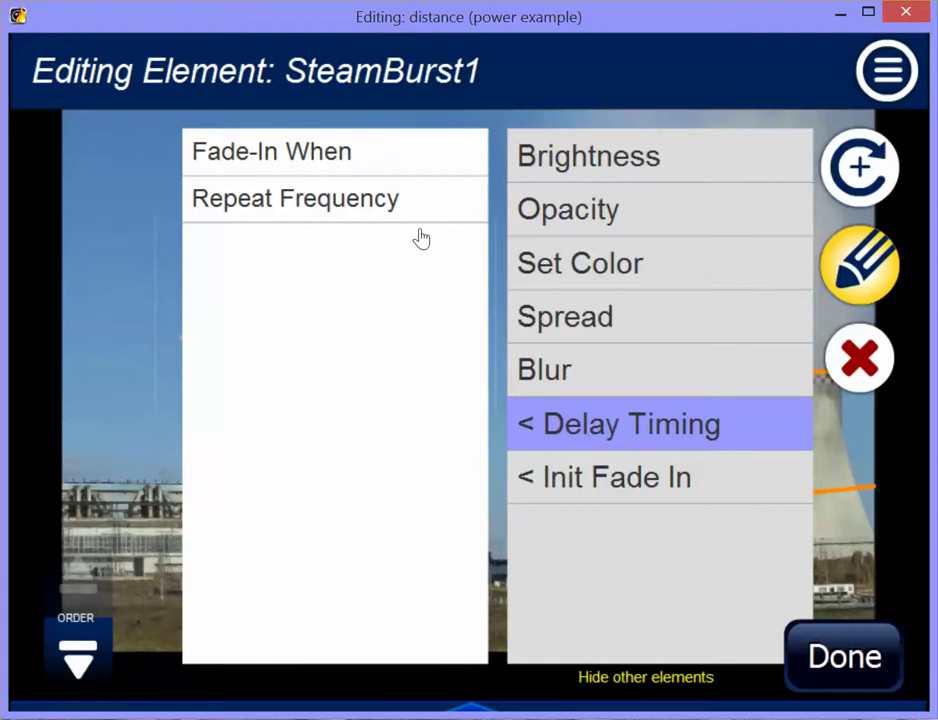
{"action": "left_click", "coordinate": [585, 473]}
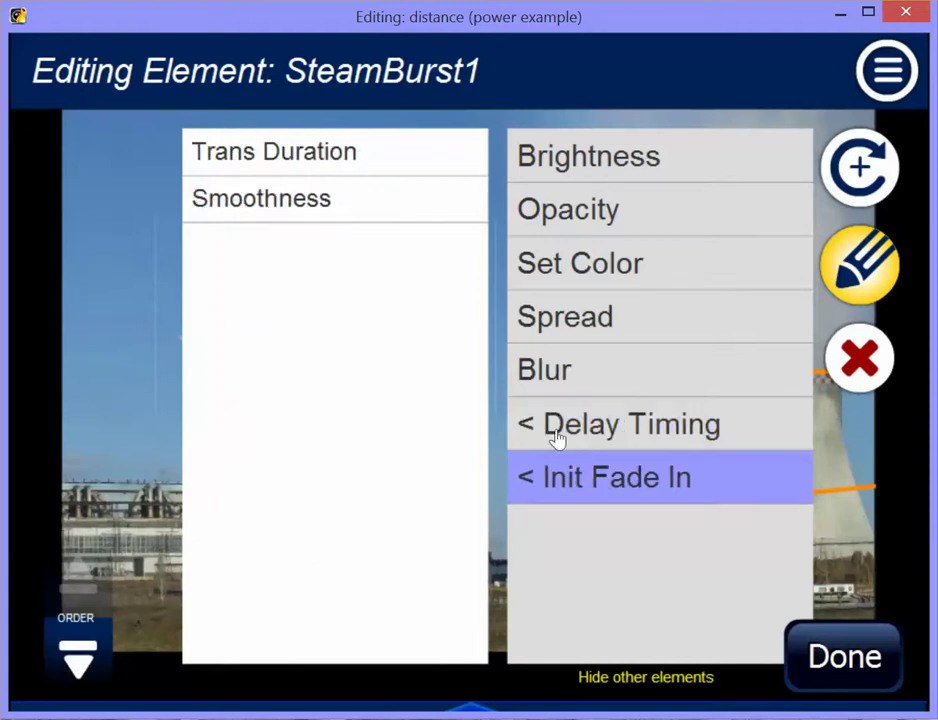